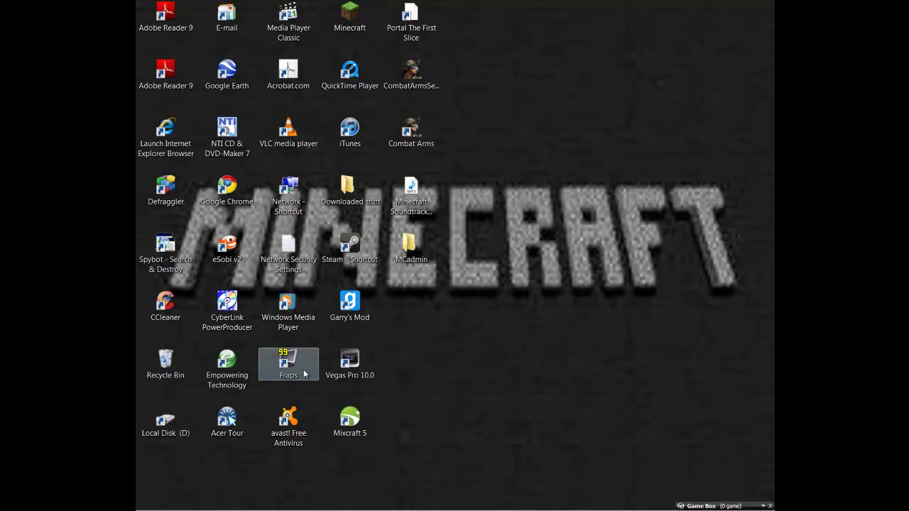
- Open Fraps and, in the FPS settings, place the frame-rate overlay in the lower-left corner with once-a-second updating off
{"action": "double_click", "coordinate": [288, 369]}
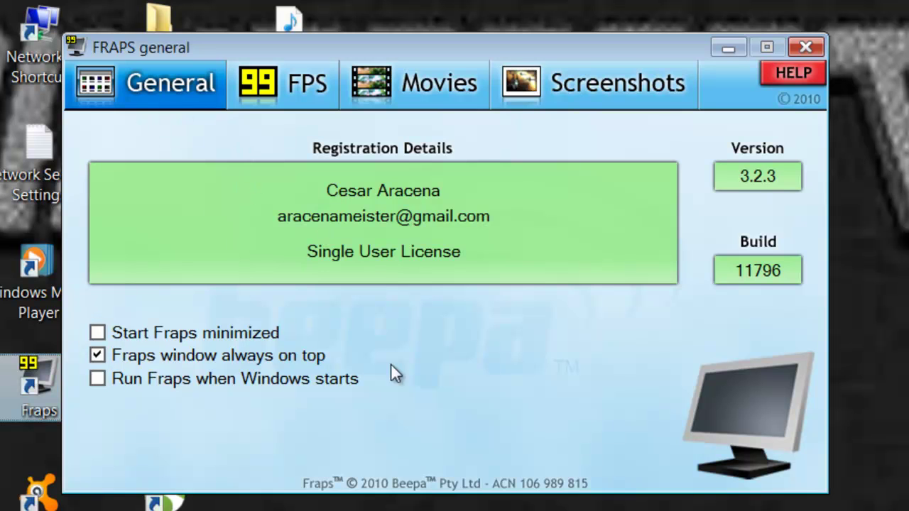
{"action": "left_click", "coordinate": [312, 84]}
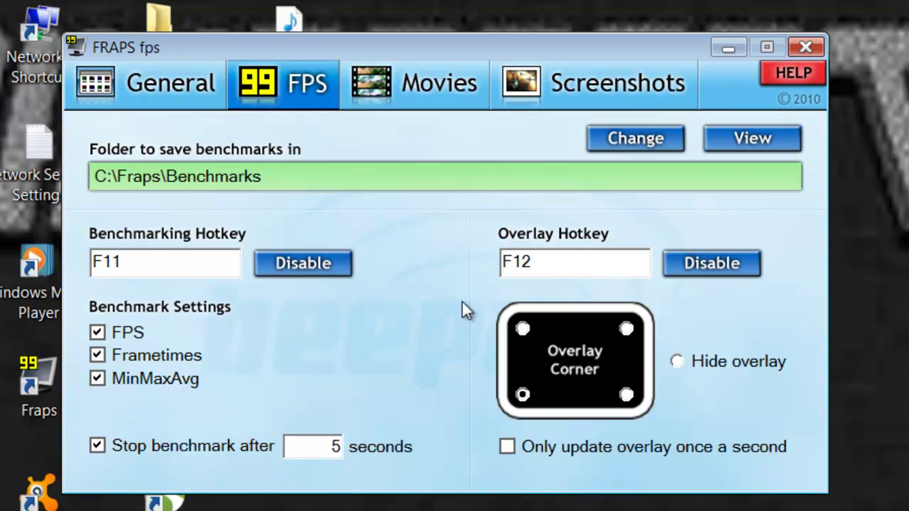
{"action": "left_click", "coordinate": [566, 260]}
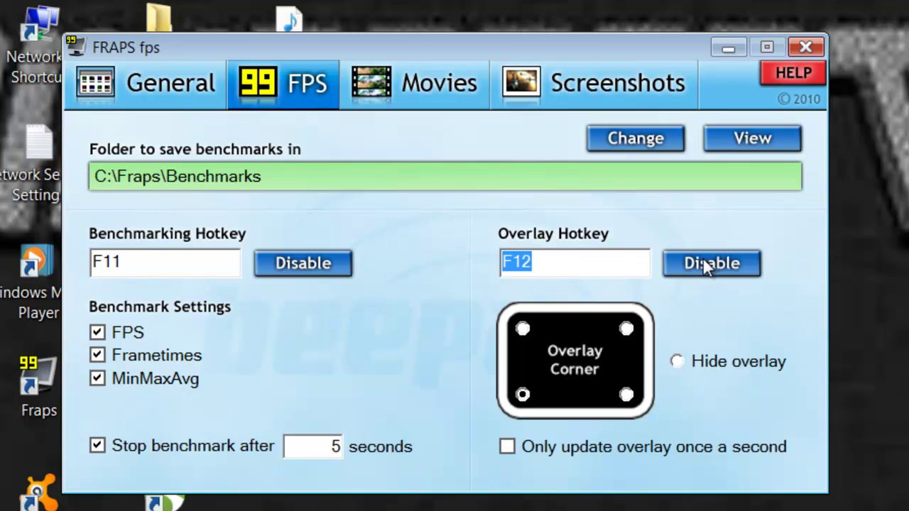
{"action": "left_click", "coordinate": [173, 270]}
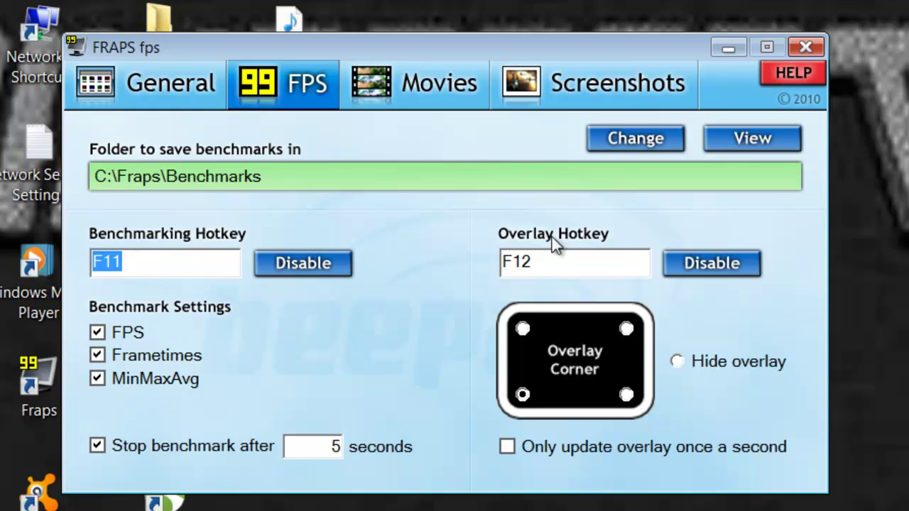
{"action": "left_click", "coordinate": [552, 259]}
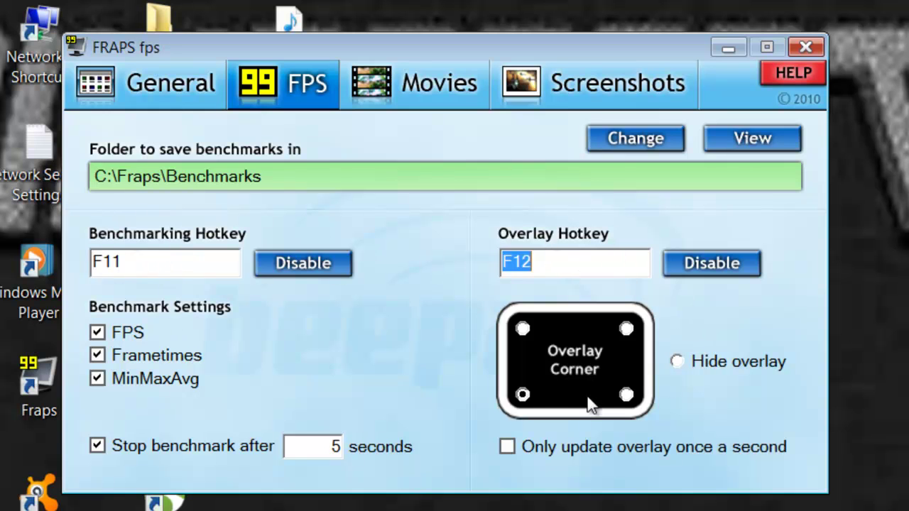
{"action": "left_click", "coordinate": [523, 330]}
{"action": "left_click", "coordinate": [522, 395]}
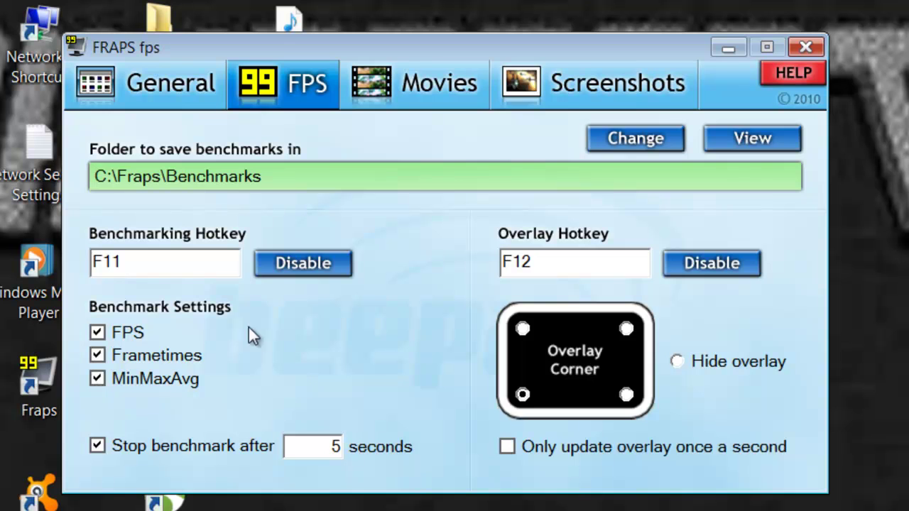
{"action": "left_click", "coordinate": [507, 447]}
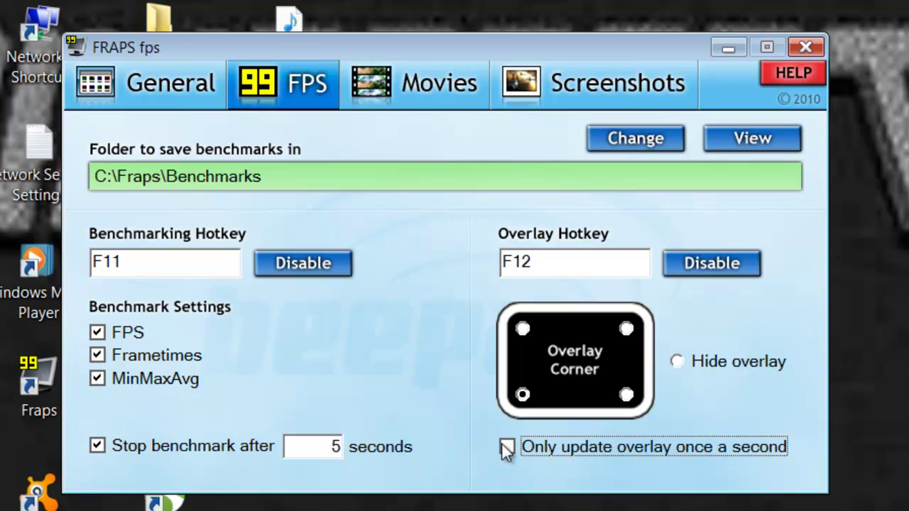
- Set the video capture hotkey to F9 in the movie settings
{"action": "left_click", "coordinate": [447, 82]}
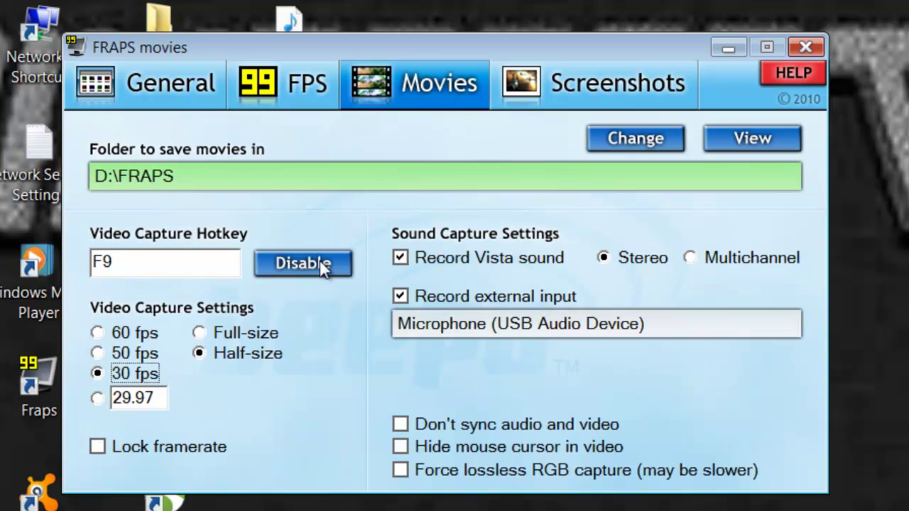
{"action": "left_click", "coordinate": [320, 93]}
{"action": "left_click", "coordinate": [397, 89]}
{"action": "left_click", "coordinate": [182, 261]}
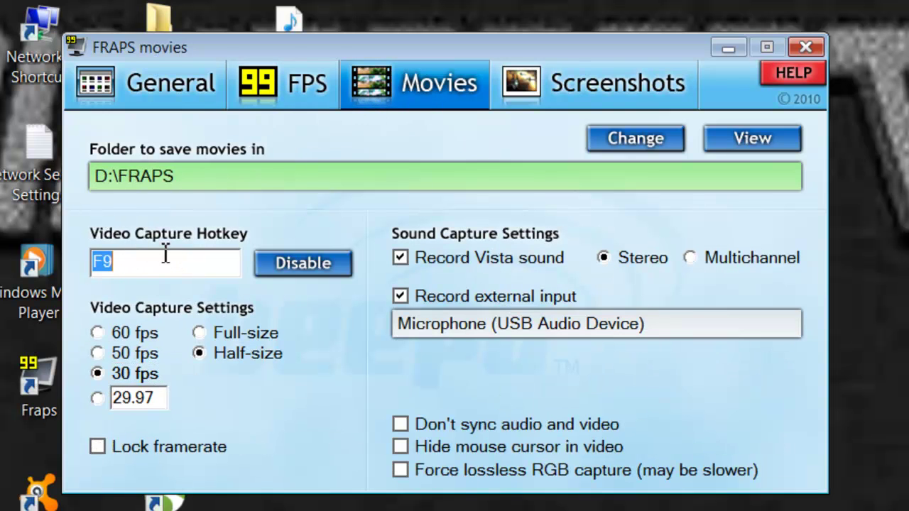
{"action": "key", "text": "F9"}
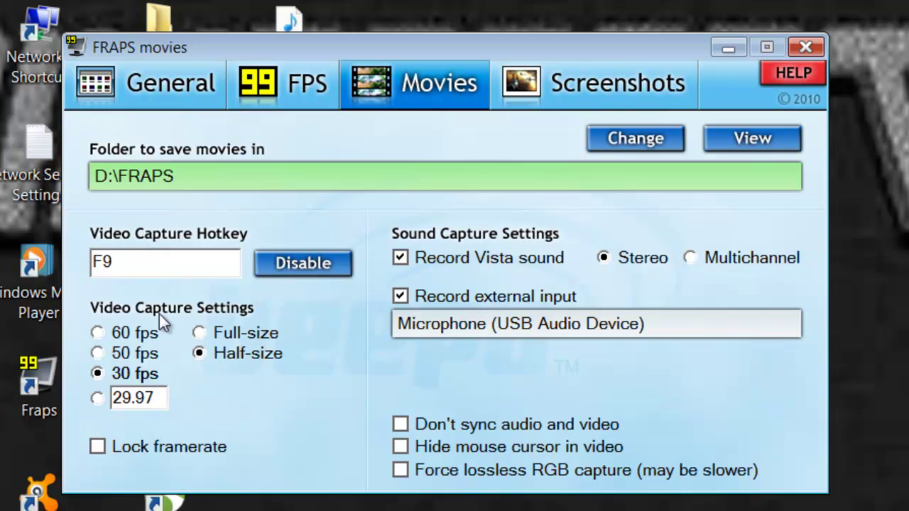
- Set video capture to half-size at 30 fps with the framerate unlocked
{"action": "left_click", "coordinate": [200, 333]}
{"action": "left_click", "coordinate": [200, 354]}
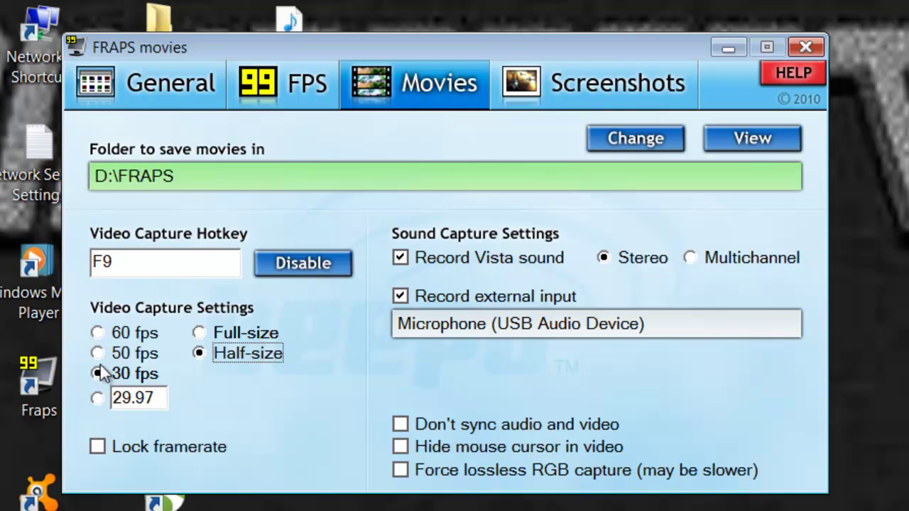
{"action": "left_click", "coordinate": [97, 334]}
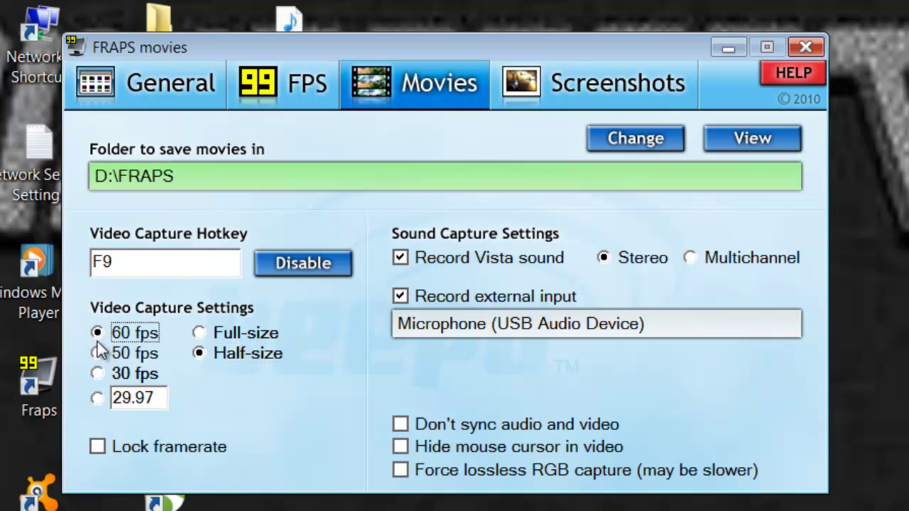
{"action": "left_click", "coordinate": [98, 374]}
{"action": "left_click", "coordinate": [97, 333]}
{"action": "left_click", "coordinate": [98, 373]}
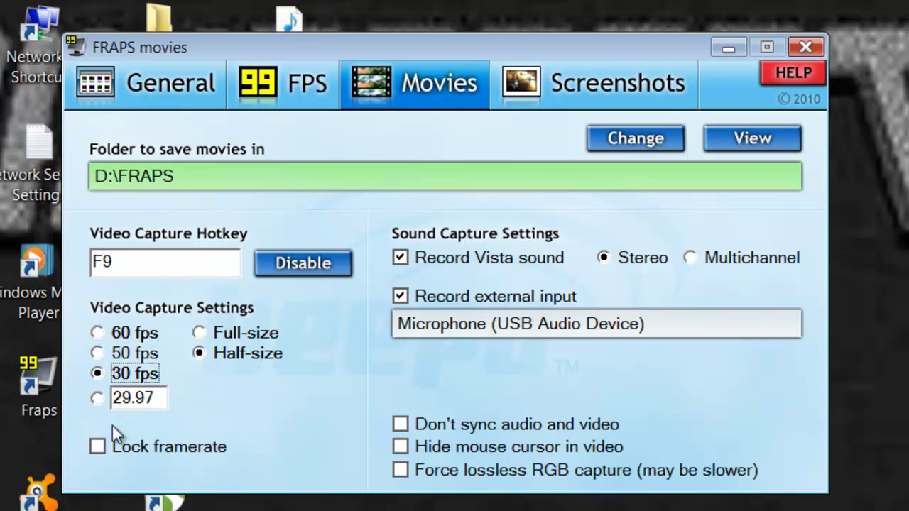
{"action": "left_click", "coordinate": [99, 447]}
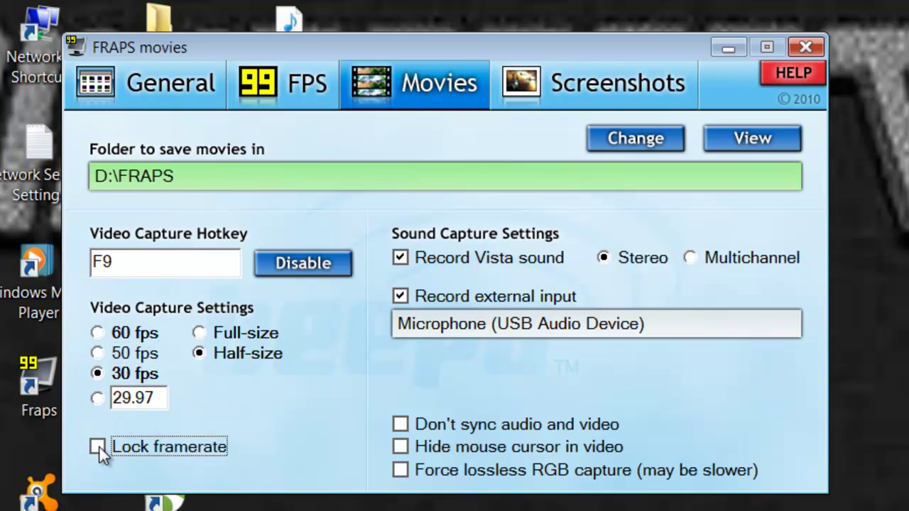
- Hide the mouse cursor in recorded video, keeping the unsynced audio and lossless RGB capture options off
{"action": "left_click", "coordinate": [402, 426]}
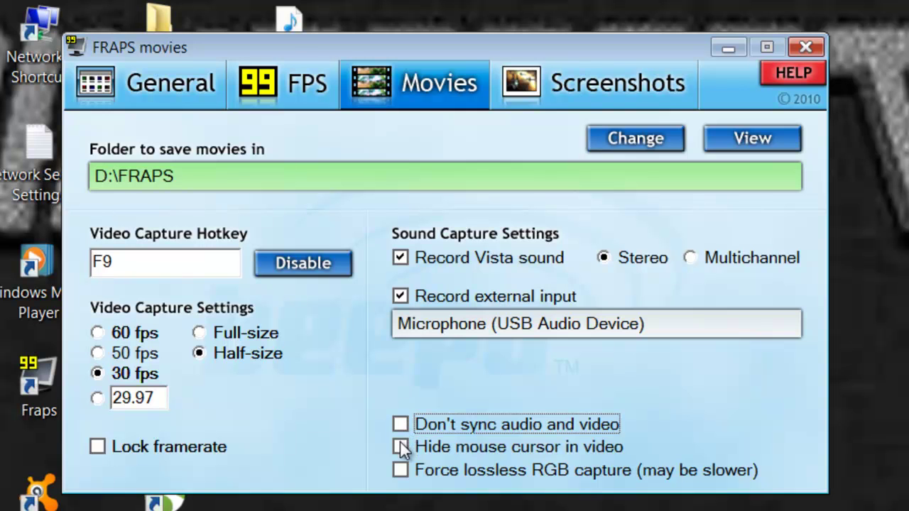
{"action": "left_click", "coordinate": [399, 447]}
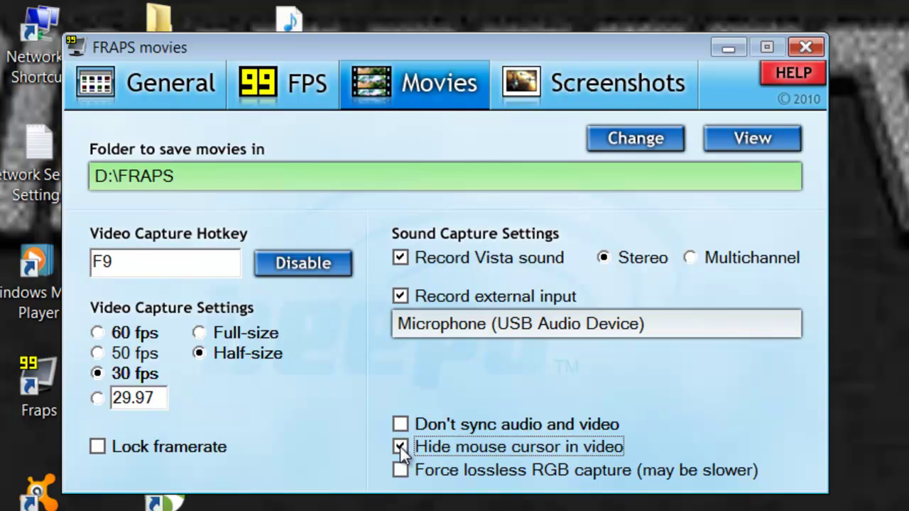
{"action": "left_click", "coordinate": [401, 448]}
{"action": "left_click", "coordinate": [400, 472]}
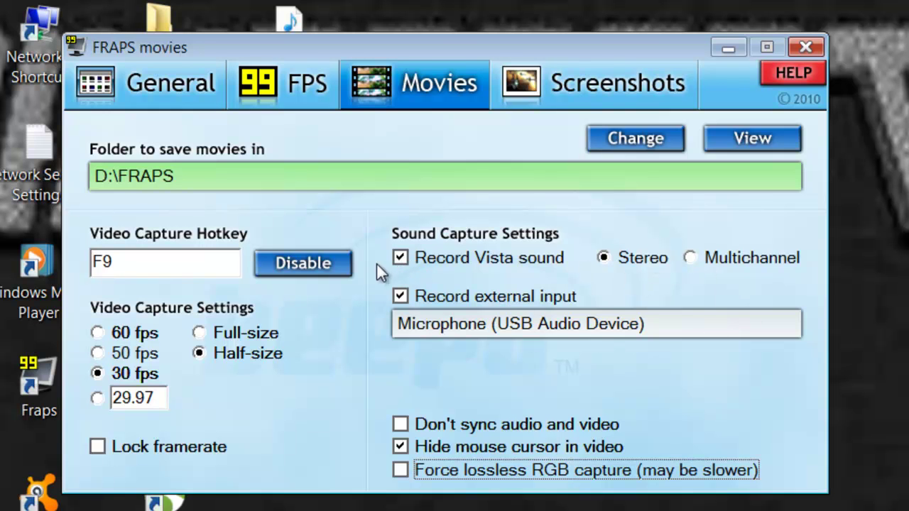
- Set sound capture to record Vista sound in stereo and external input from the USB microphone
{"action": "left_click", "coordinate": [404, 259]}
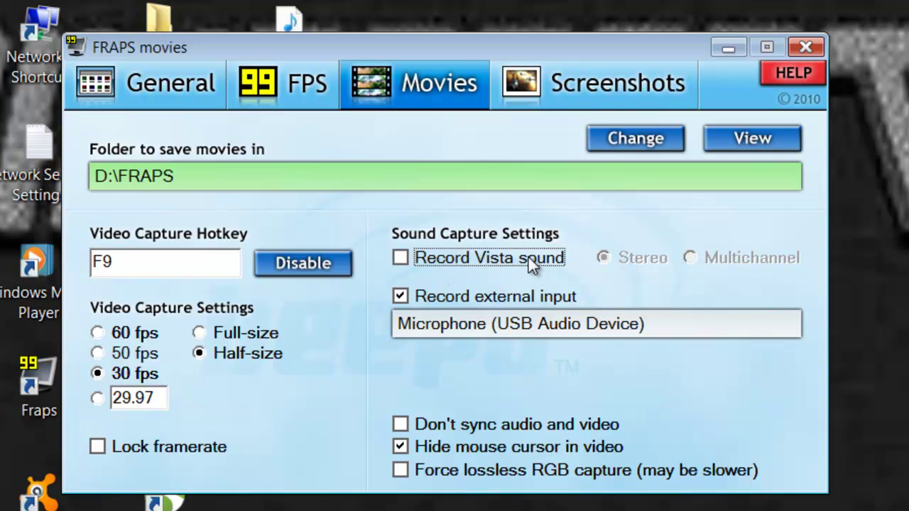
{"action": "left_click", "coordinate": [401, 259]}
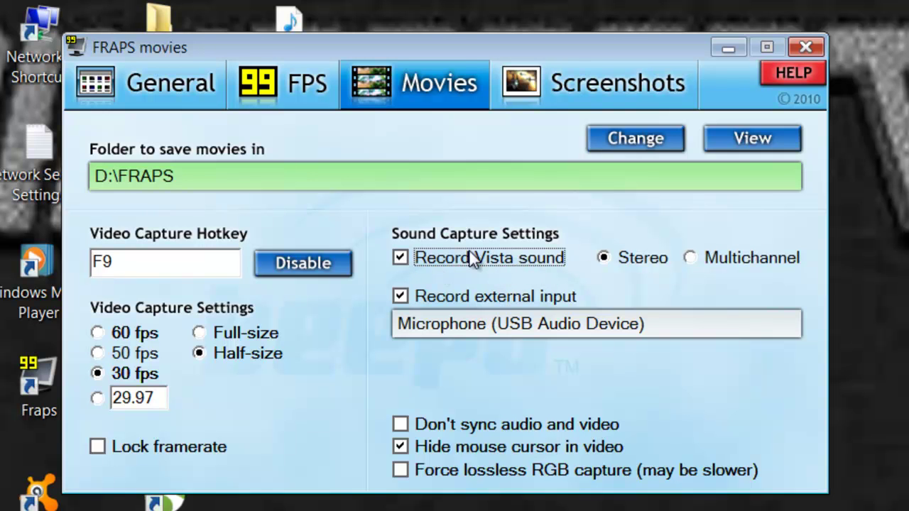
{"action": "left_click", "coordinate": [604, 258]}
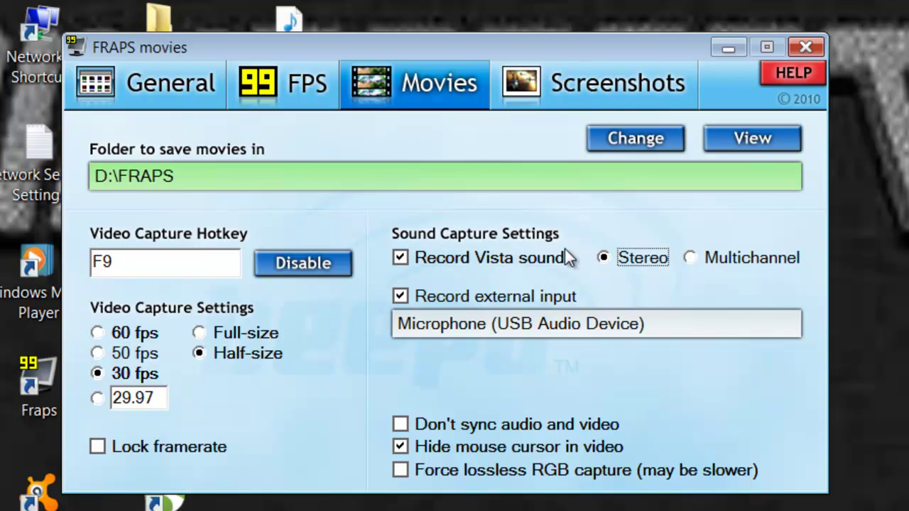
{"action": "left_click", "coordinate": [403, 297]}
{"action": "left_click", "coordinate": [401, 296]}
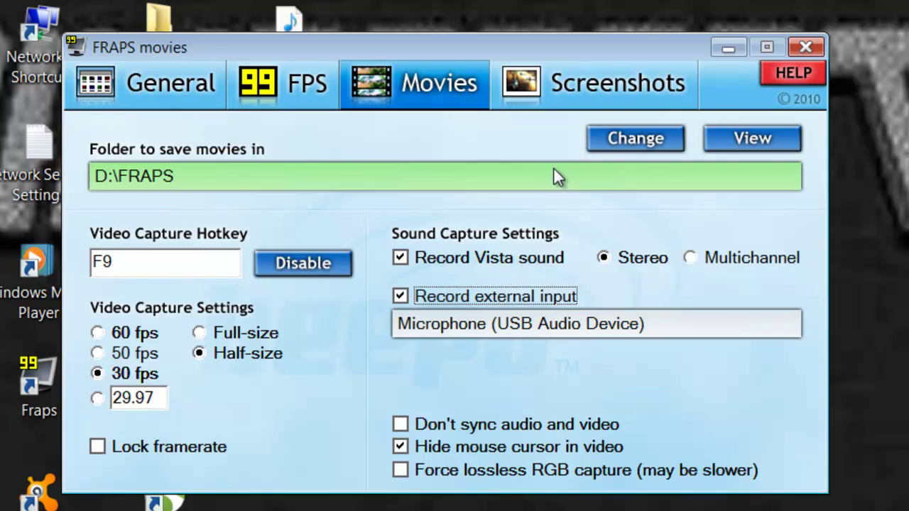
- Check the screenshot settings, return to the movie settings, and reopen and minimize the Fraps window
{"action": "left_click", "coordinate": [626, 83]}
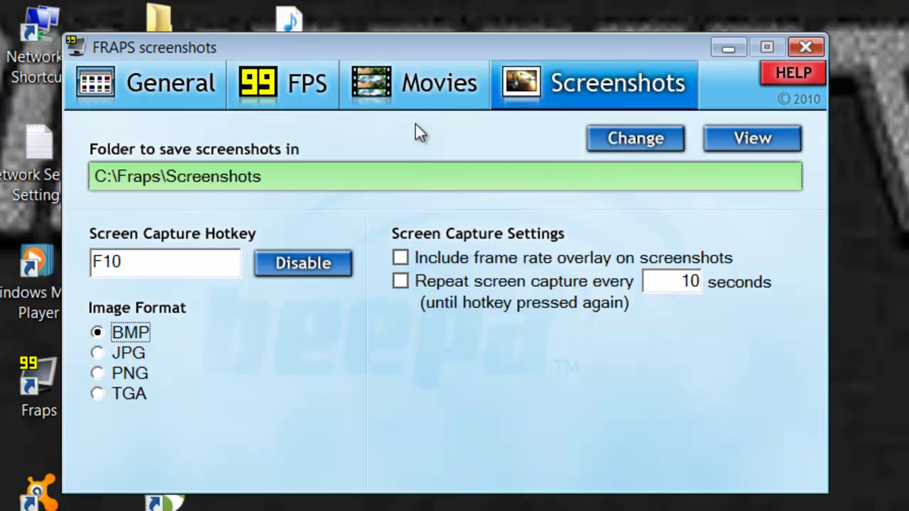
{"action": "left_click", "coordinate": [425, 89]}
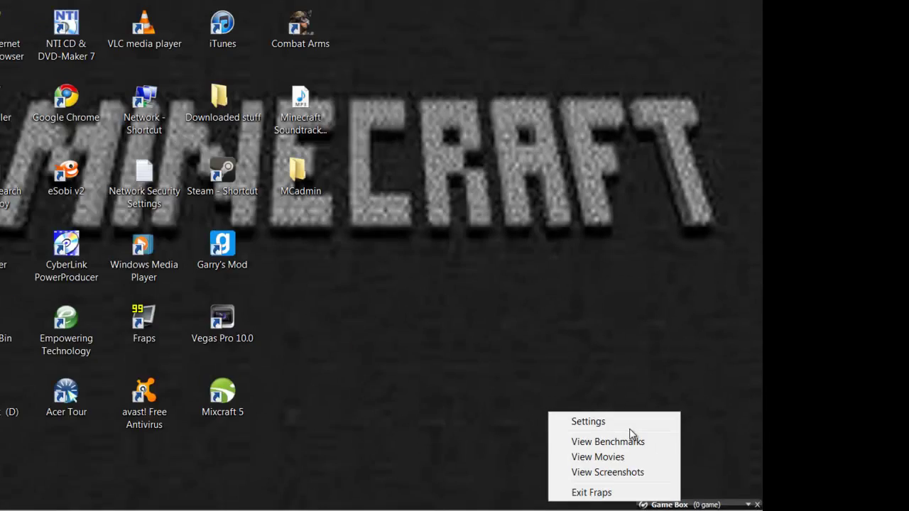
{"action": "left_click", "coordinate": [611, 422]}
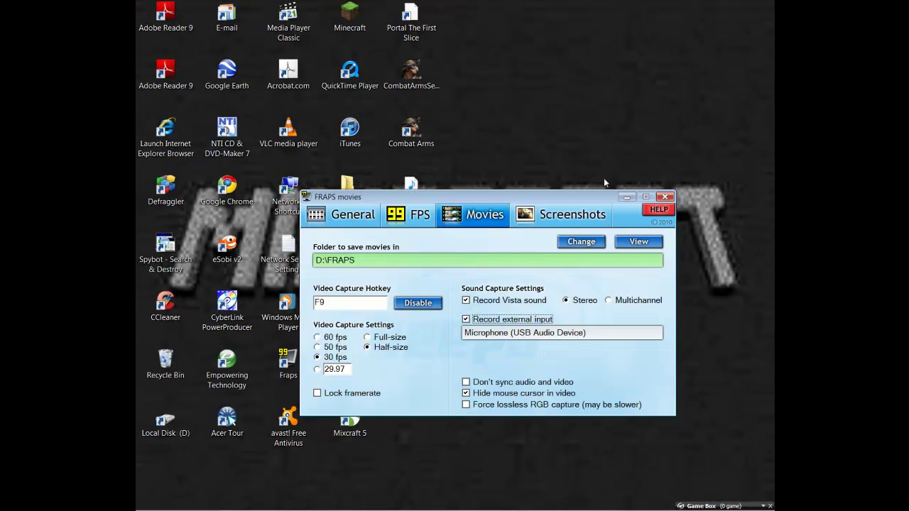
{"action": "left_click", "coordinate": [629, 196]}
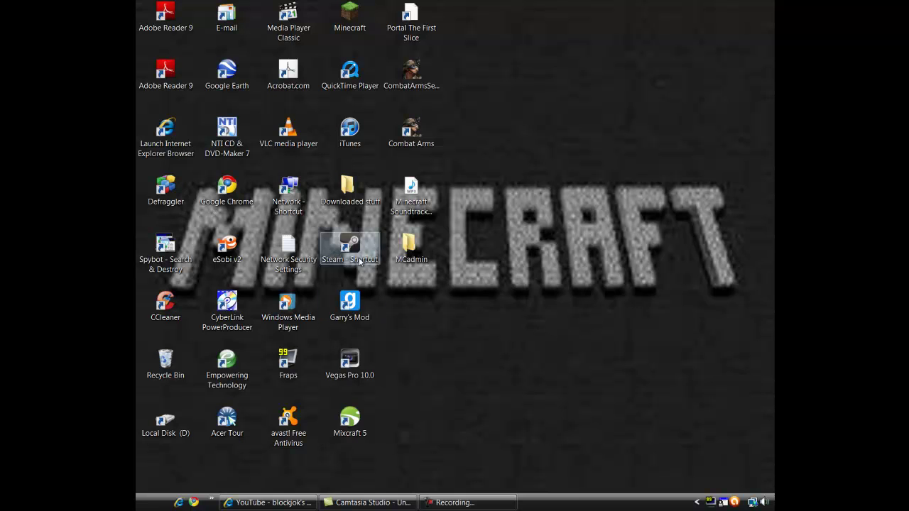
- Launch Minecraft from the desktop, allow it to run, and log in with the remembered account
{"action": "double_click", "coordinate": [349, 15]}
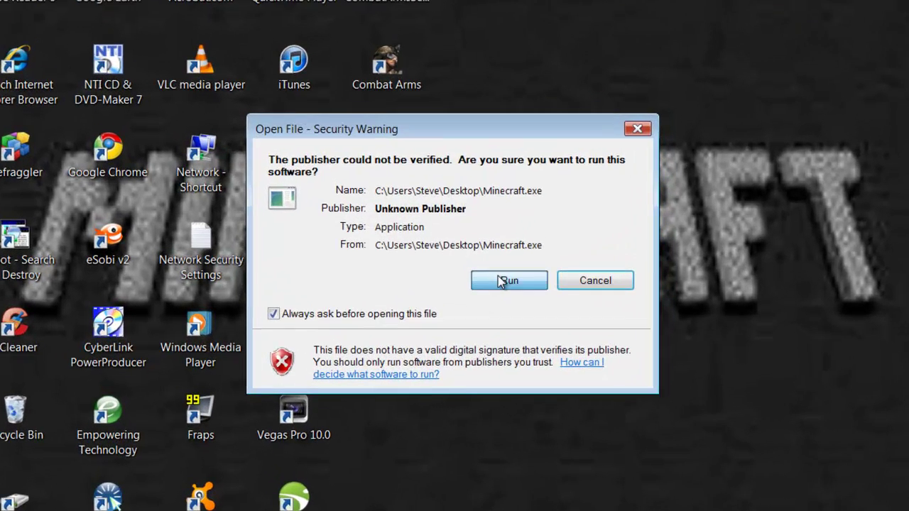
{"action": "left_click", "coordinate": [501, 281]}
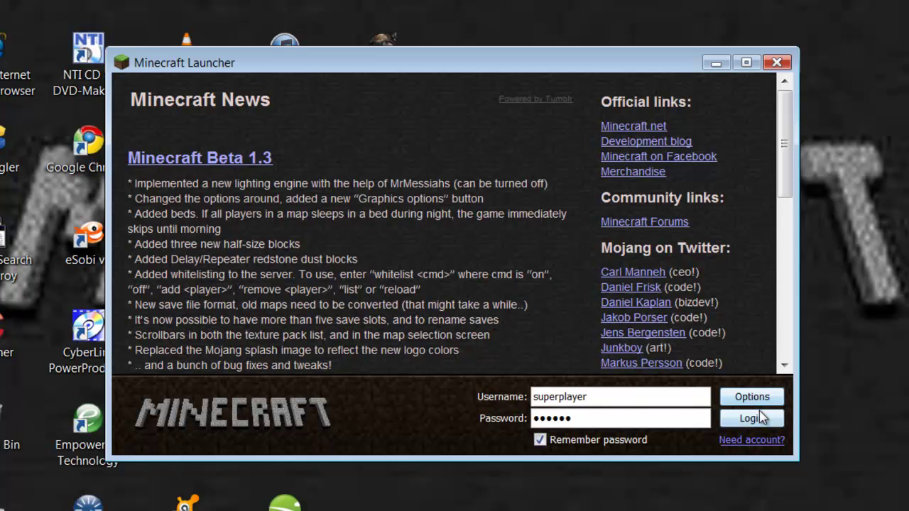
{"action": "left_click", "coordinate": [752, 419]}
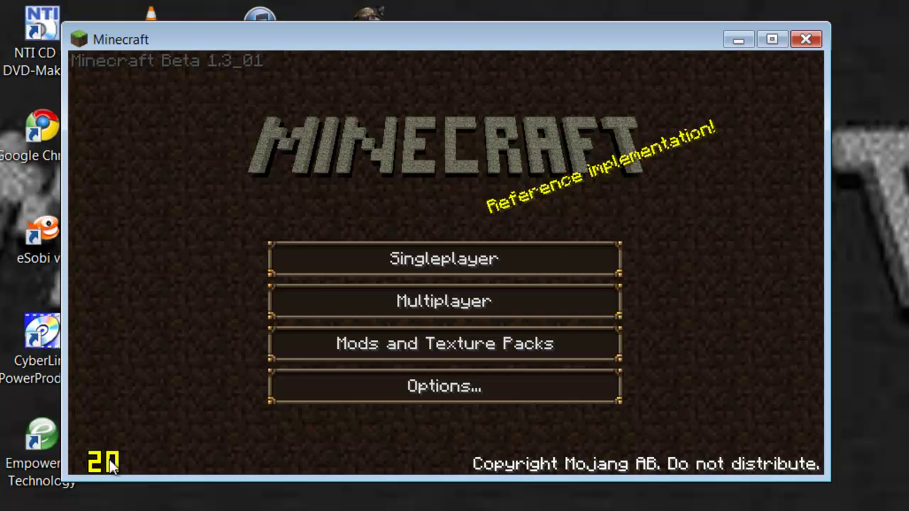
- Load the singleplayer world blockjok-Main and walk around inside the torch-lit stone building
{"action": "left_click", "coordinate": [443, 258]}
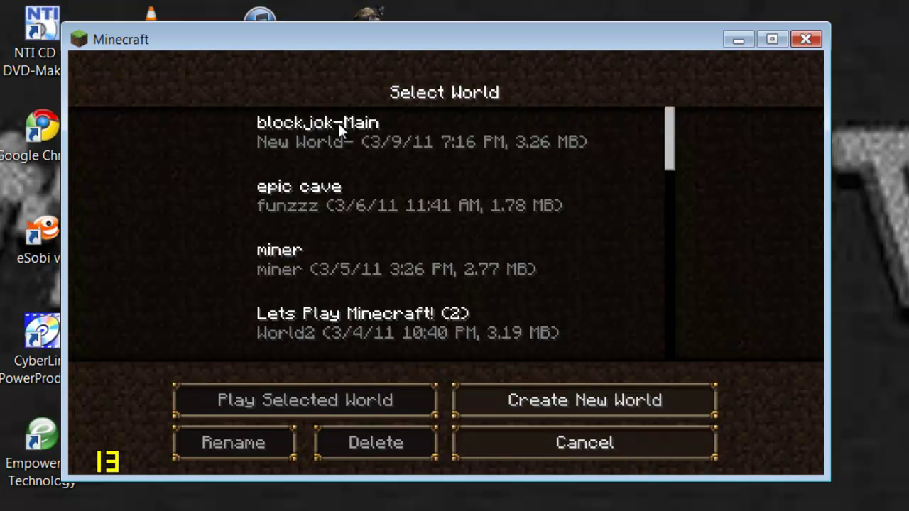
{"action": "left_click", "coordinate": [339, 123]}
{"action": "left_click", "coordinate": [363, 403]}
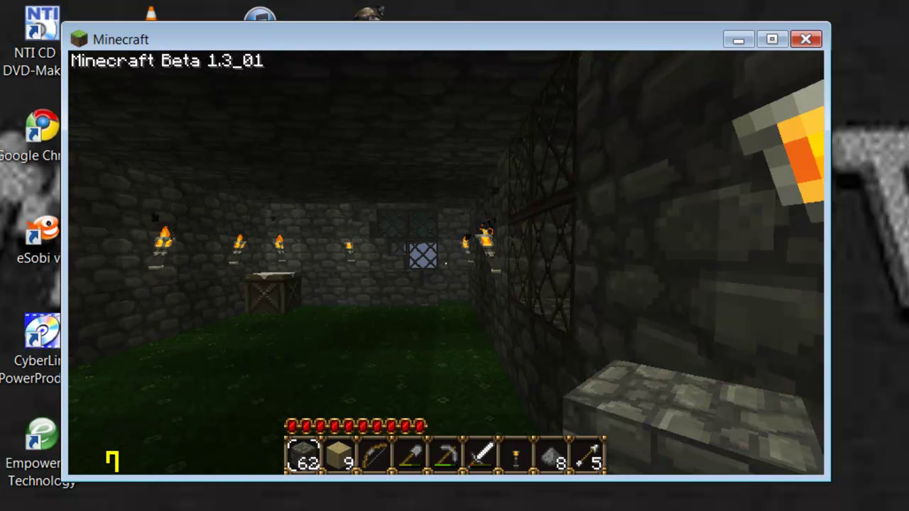
{"action": "key", "text": "w"}
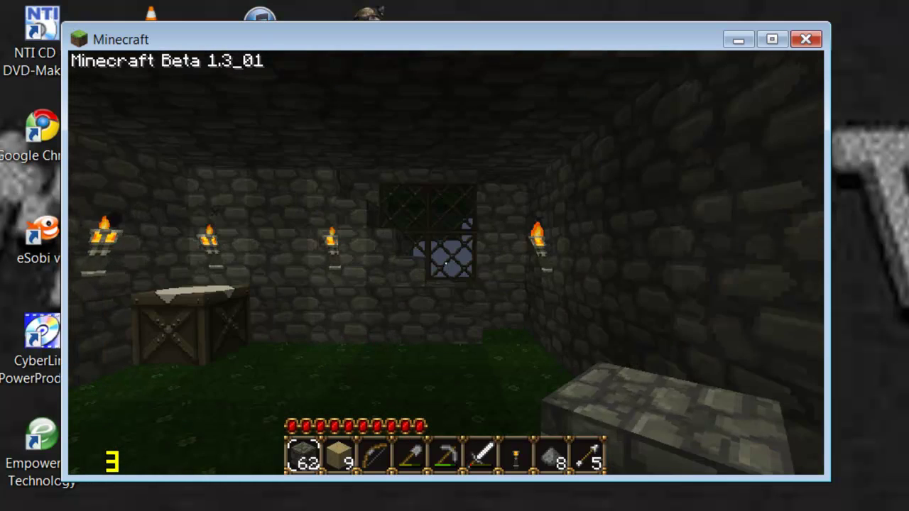
{"action": "key", "text": "s"}
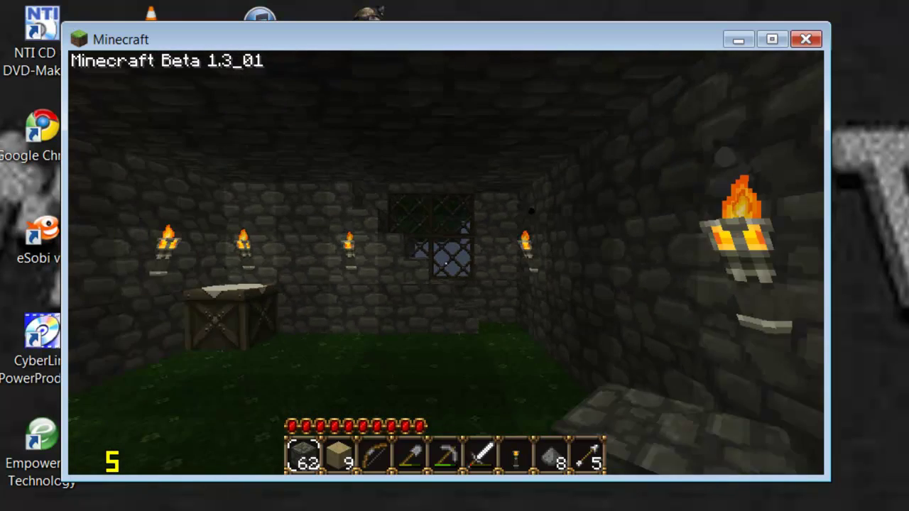
{"action": "key", "text": "w"}
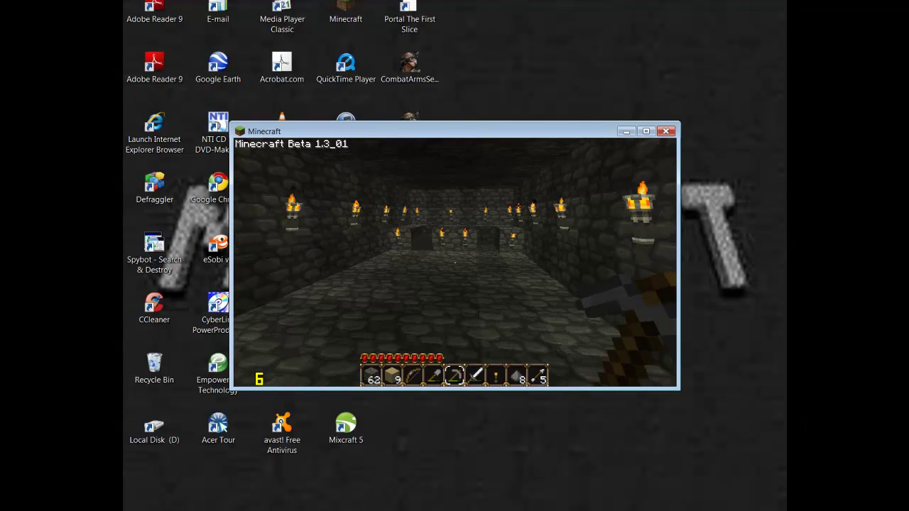
- Leave the Minecraft game and open the folder of recorded movies from Fraps
{"action": "key", "text": "Escape"}
{"action": "left_click", "coordinate": [455, 266]}
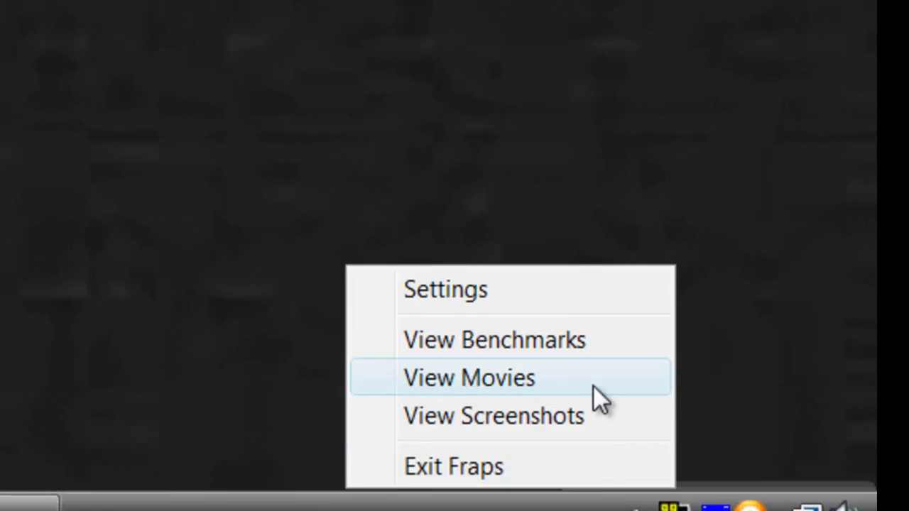
{"action": "left_click", "coordinate": [487, 376]}
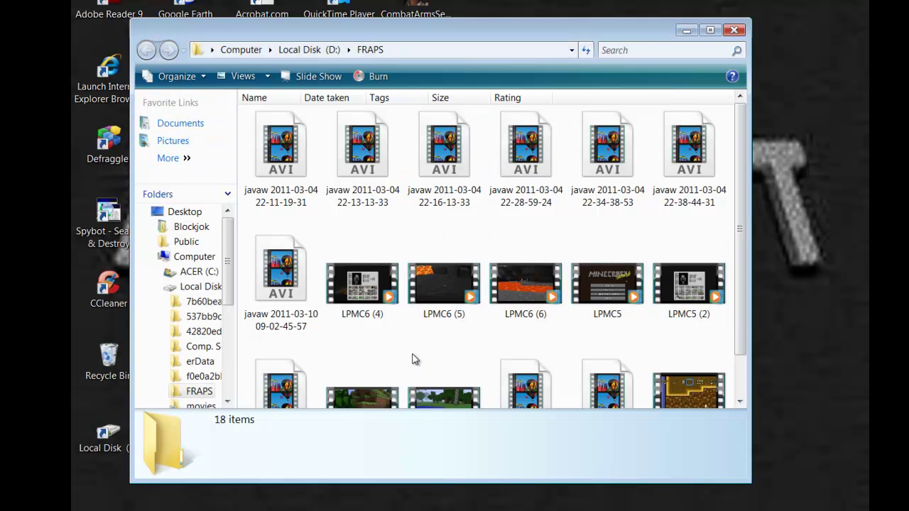
{"action": "scroll", "coordinate": [378, 359], "scroll_direction": "down", "scroll_amount": 1}
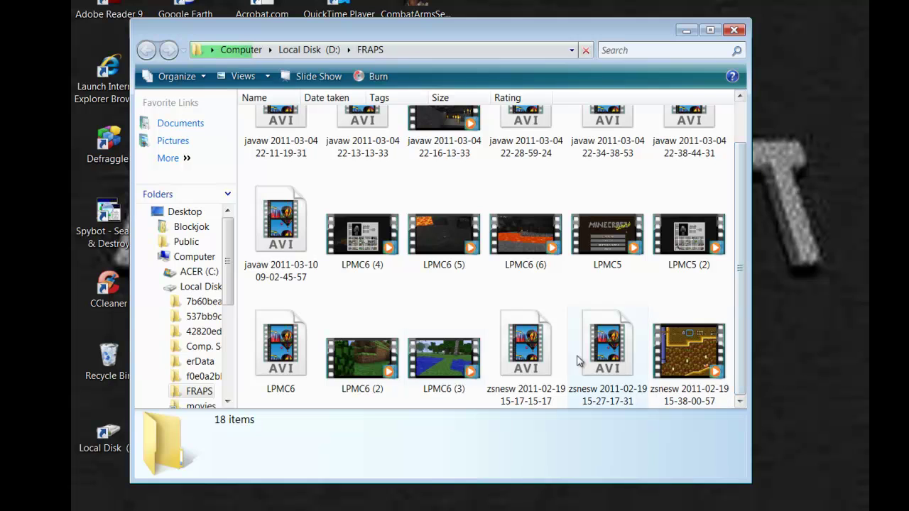
{"action": "scroll", "coordinate": [293, 197], "scroll_direction": "up", "scroll_amount": 1}
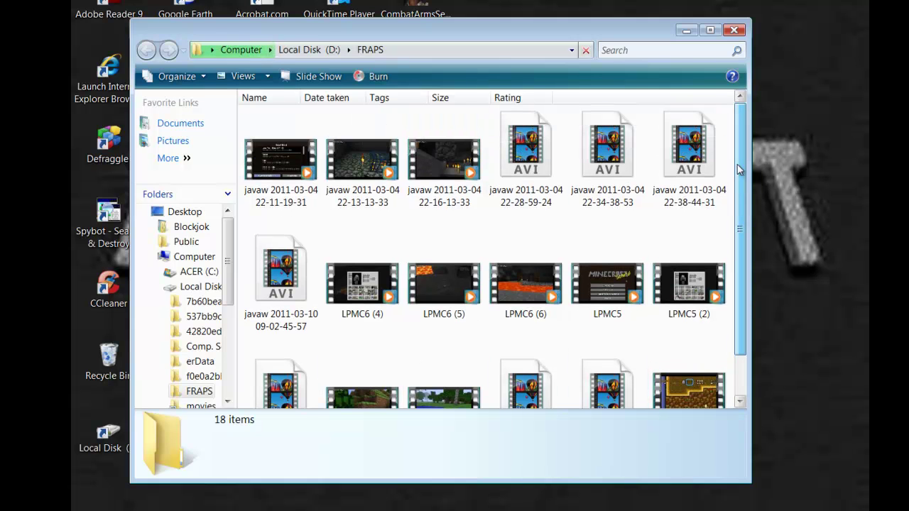
{"action": "double_click", "coordinate": [275, 298]}
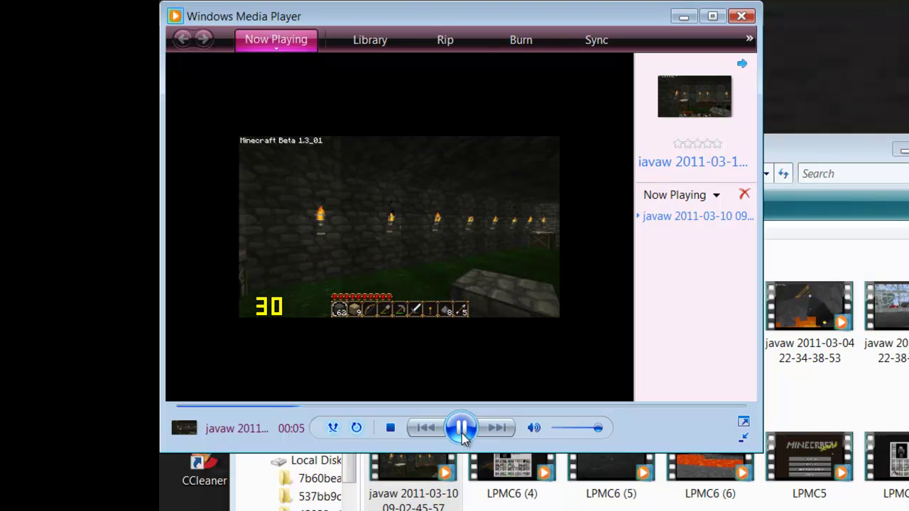
{"action": "left_click", "coordinate": [462, 429]}
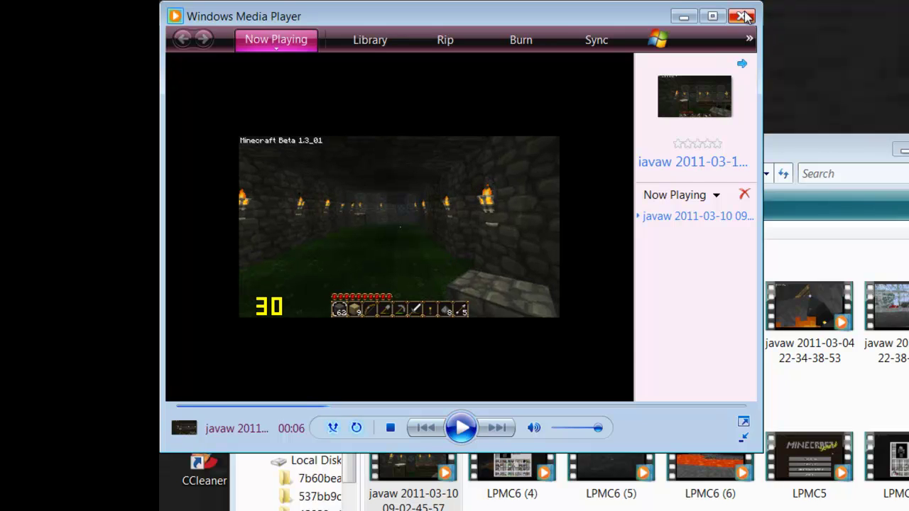
{"action": "left_click", "coordinate": [741, 16]}
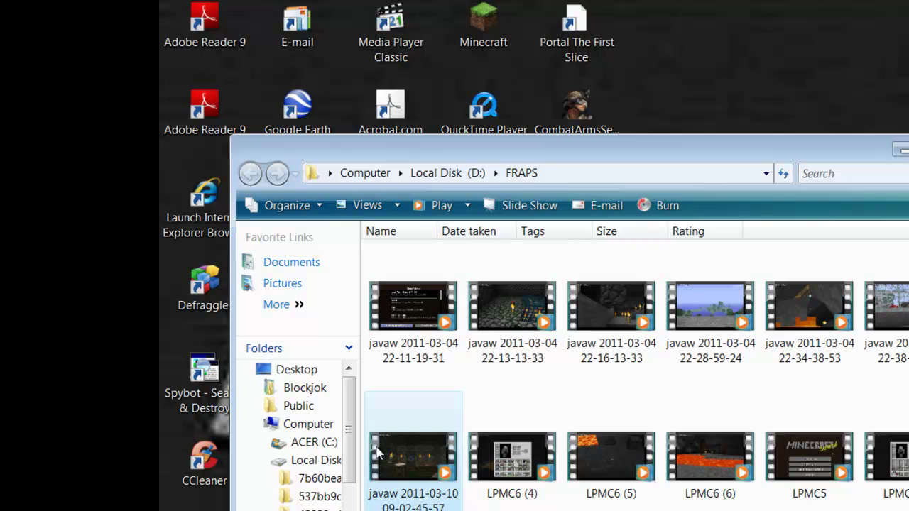
{"action": "key", "text": "Delete"}
{"action": "key", "text": "Return"}
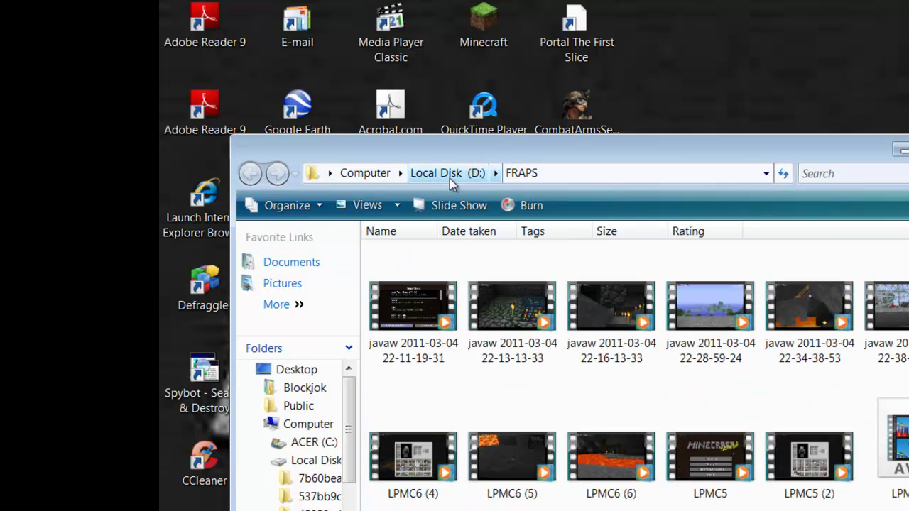
- Open the Movies folder inside the Fraps folder on the ACER (C:) drive
{"action": "left_click", "coordinate": [365, 173]}
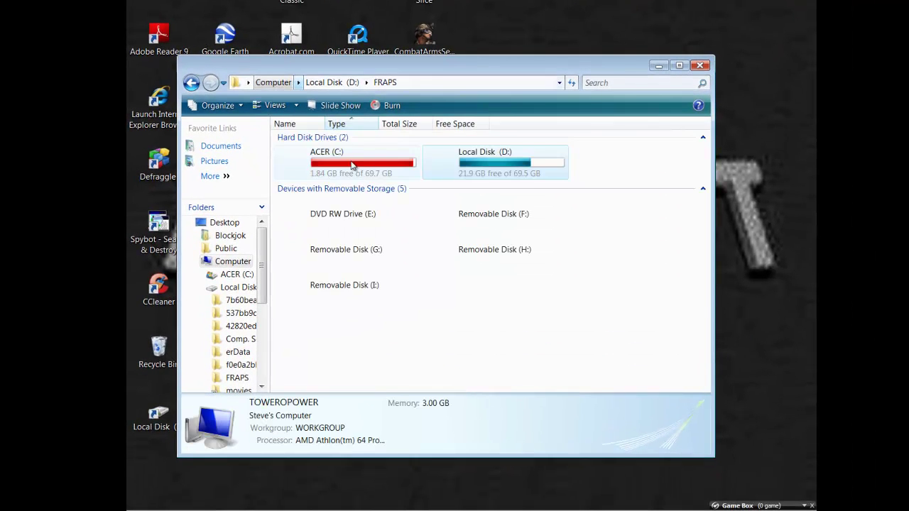
{"action": "double_click", "coordinate": [350, 166]}
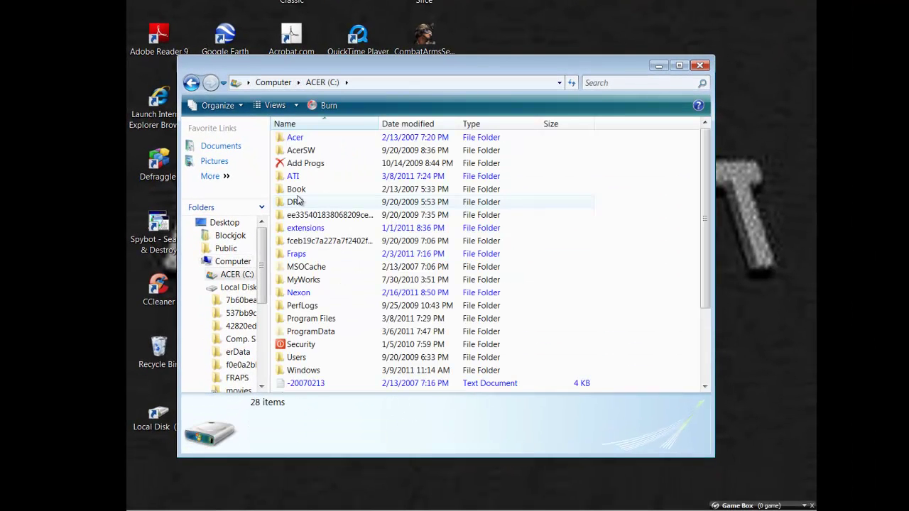
{"action": "double_click", "coordinate": [297, 254]}
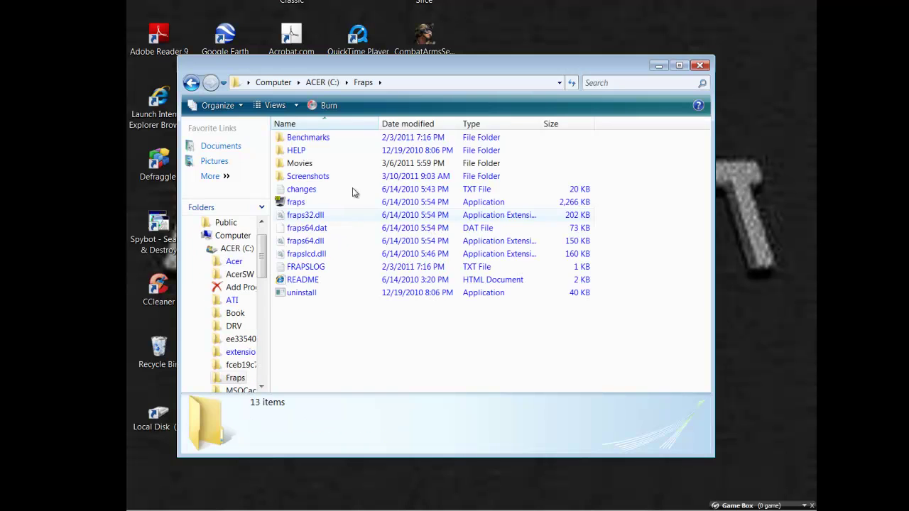
{"action": "double_click", "coordinate": [294, 164]}
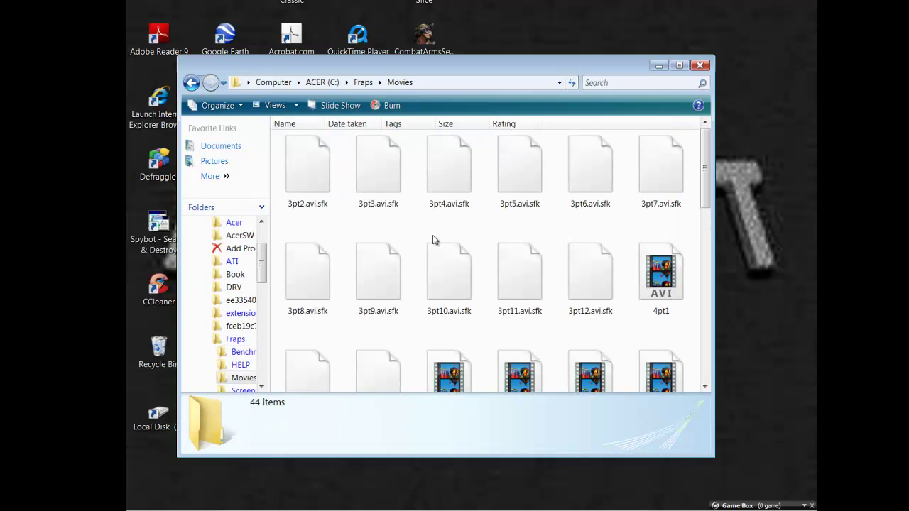
- Look through the older recordings in the Movies folder and close the folder window
{"action": "scroll", "coordinate": [705, 178], "scroll_direction": "down", "scroll_amount": 2}
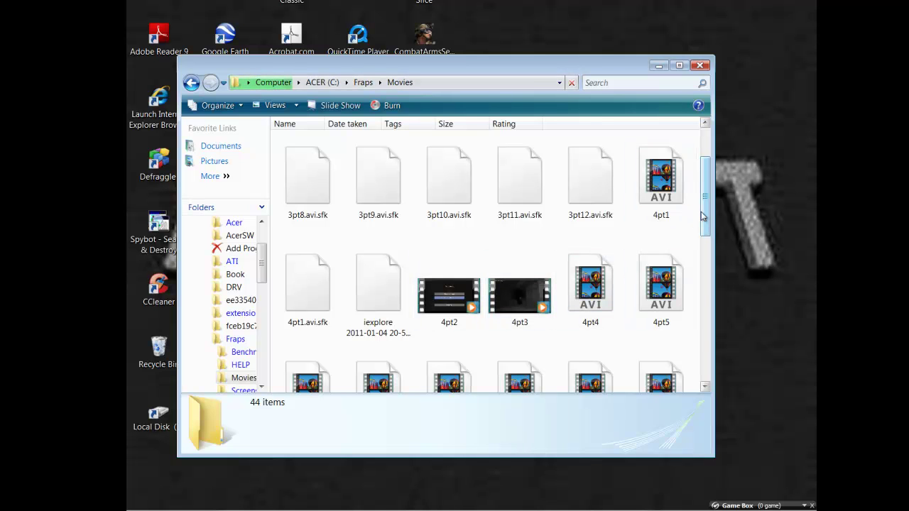
{"action": "left_click_drag", "start_coordinate": [705, 213], "coordinate": [705, 347]}
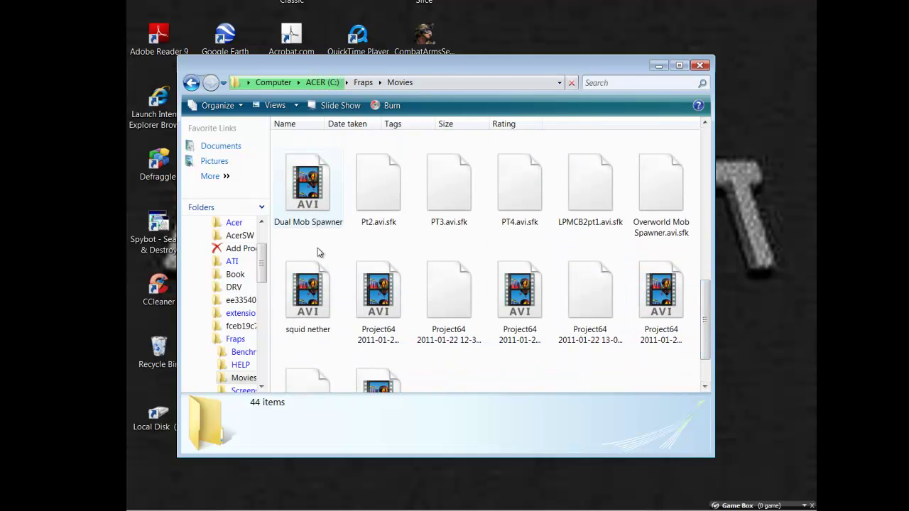
{"action": "left_click_drag", "start_coordinate": [702, 308], "coordinate": [696, 151]}
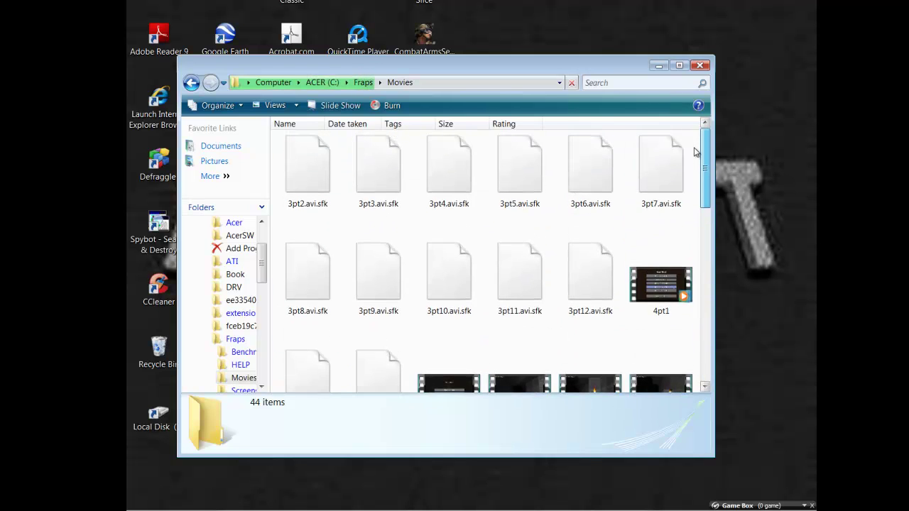
{"action": "left_click_drag", "start_coordinate": [695, 222], "coordinate": [694, 248]}
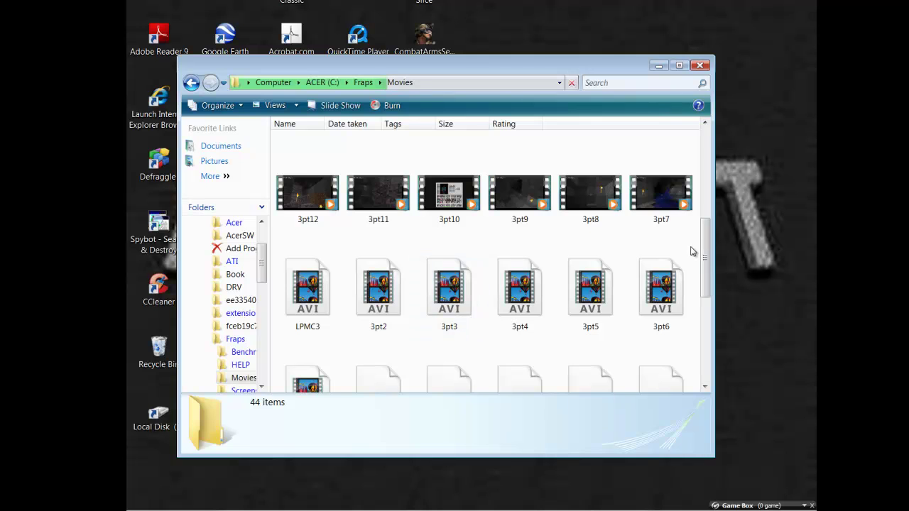
{"action": "left_click_drag", "start_coordinate": [710, 259], "coordinate": [708, 242]}
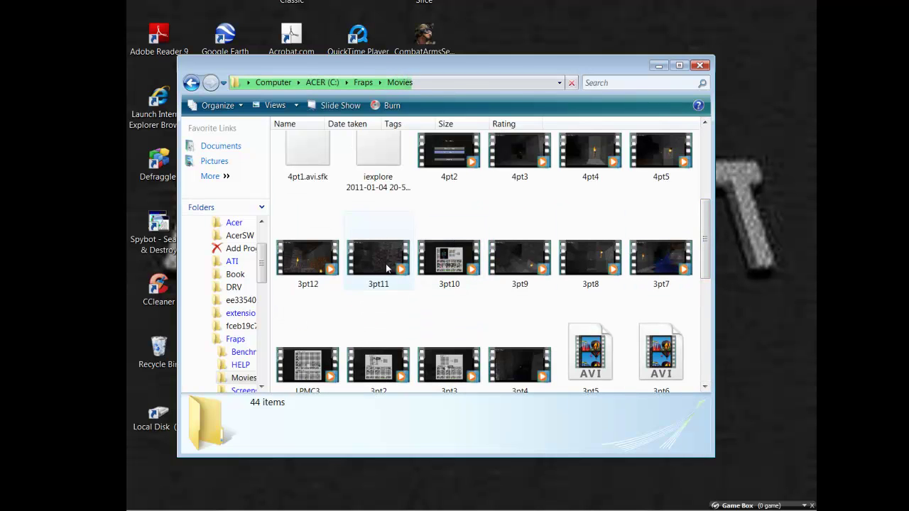
{"action": "scroll", "coordinate": [387, 268], "scroll_direction": "up", "scroll_amount": 2}
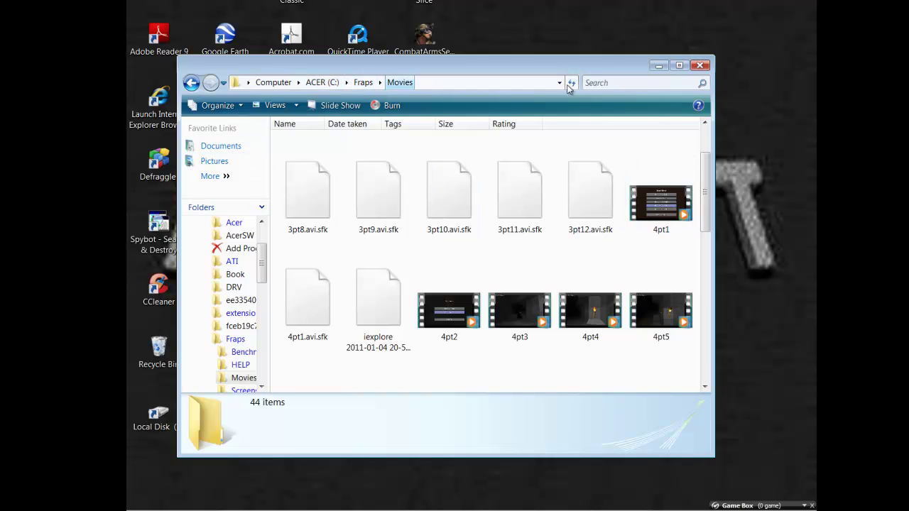
{"action": "left_click", "coordinate": [700, 66]}
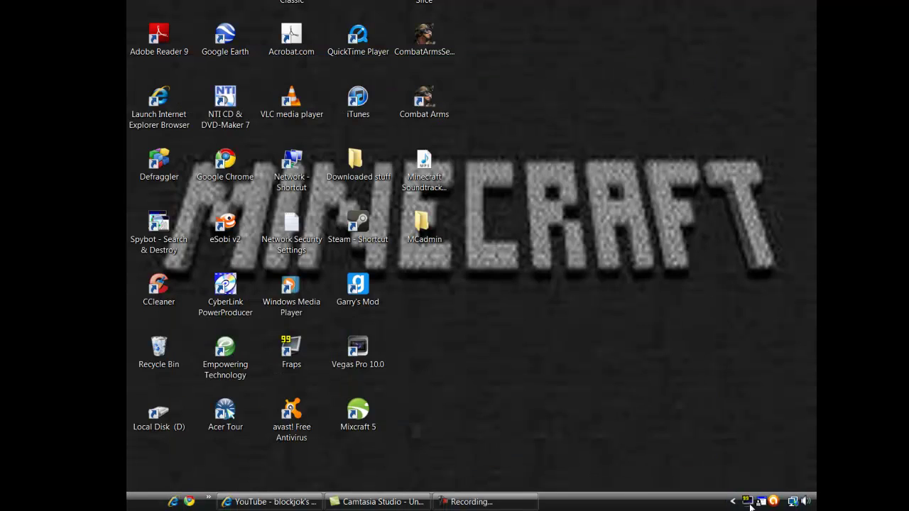
- Reopen the Fraps window, check the FPS settings, and return to the movie settings
{"action": "right_click", "coordinate": [747, 501]}
{"action": "left_click", "coordinate": [724, 436]}
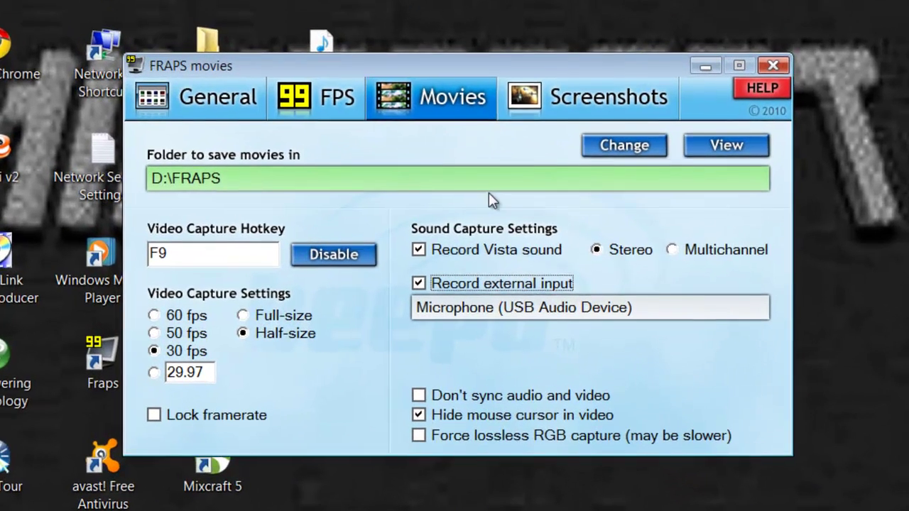
{"action": "left_click", "coordinate": [288, 99]}
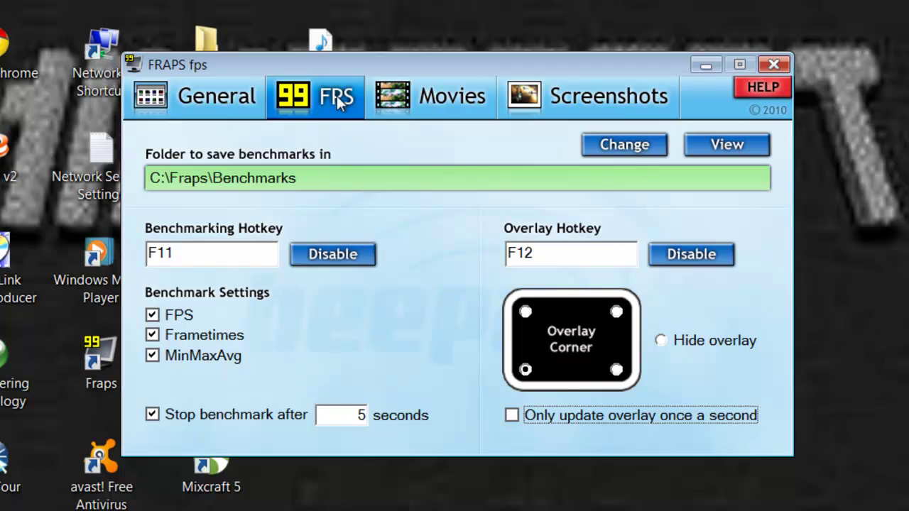
{"action": "left_click", "coordinate": [399, 99]}
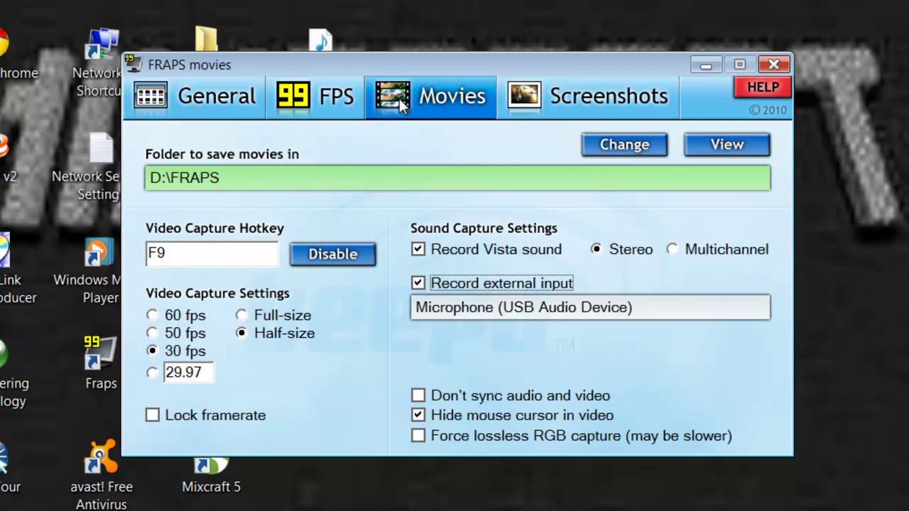
- Browse the drives and folders available as the save location for Fraps movies, and close the folder browser without choosing one
{"action": "left_click", "coordinate": [186, 179]}
{"action": "left_click", "coordinate": [545, 10]}
{"action": "left_click", "coordinate": [647, 145]}
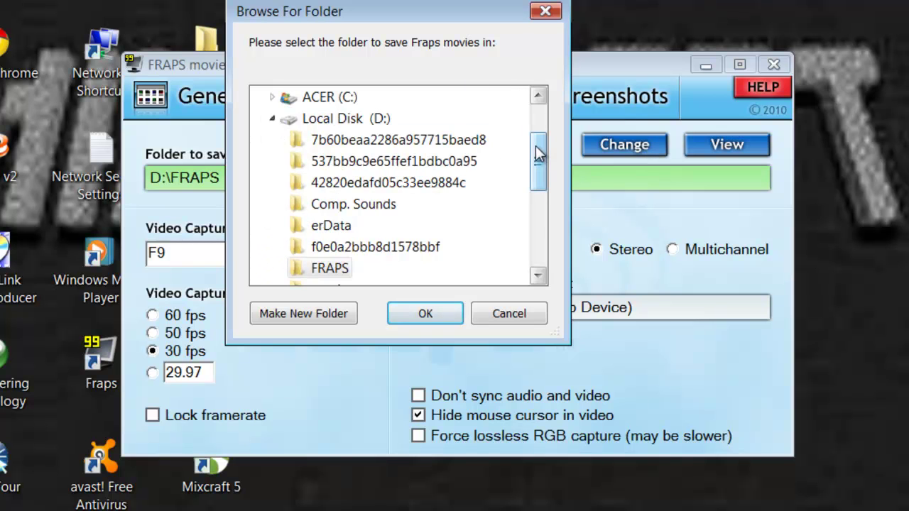
{"action": "left_click_drag", "start_coordinate": [538, 157], "coordinate": [536, 131]}
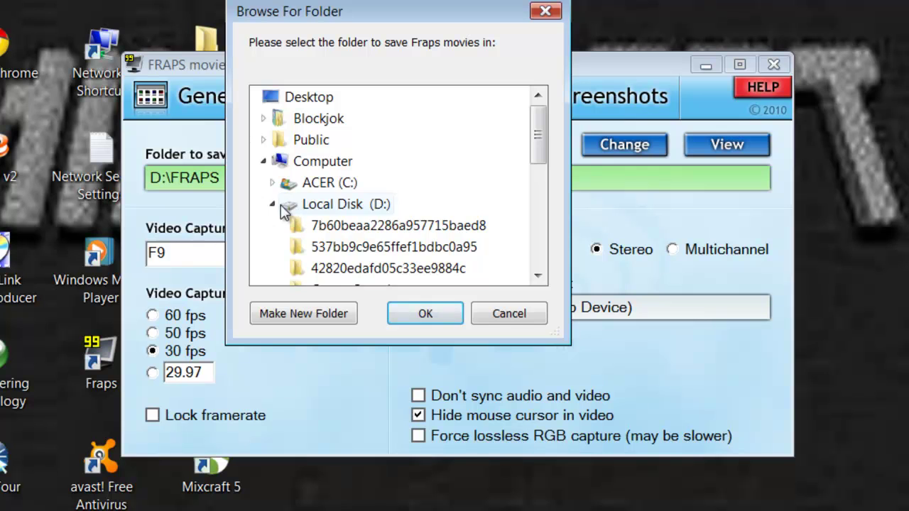
{"action": "left_click", "coordinate": [274, 184]}
{"action": "left_click", "coordinate": [273, 98]}
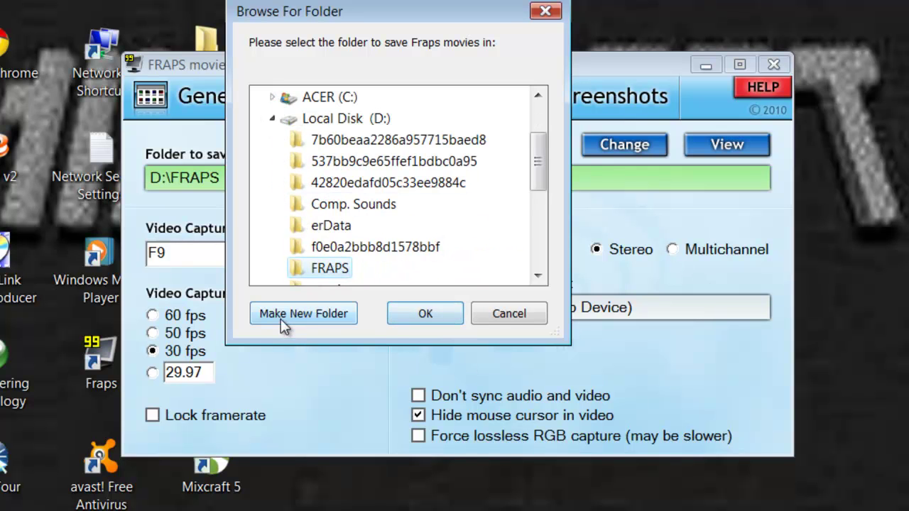
{"action": "left_click", "coordinate": [545, 11]}
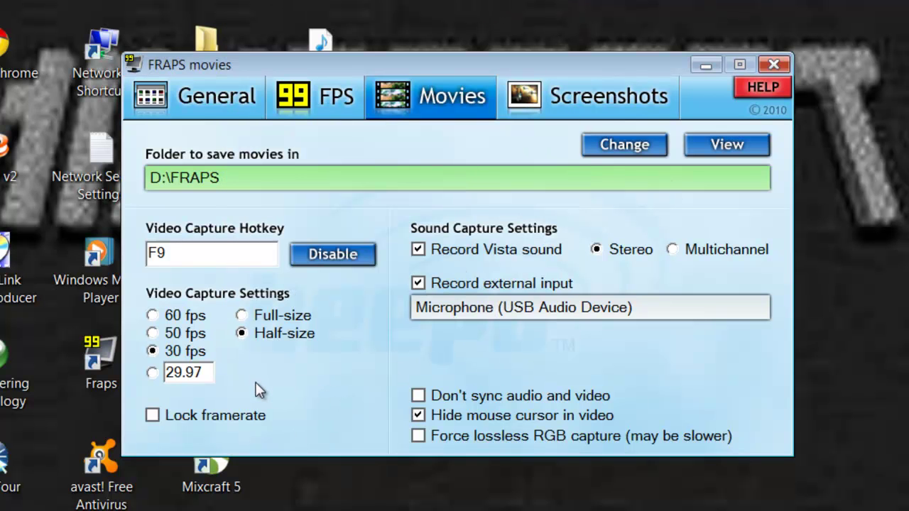
- Exit Fraps, launch Vegas Pro 10.0, and set the timeline cursor at the start of the empty project
{"action": "left_click", "coordinate": [773, 66]}
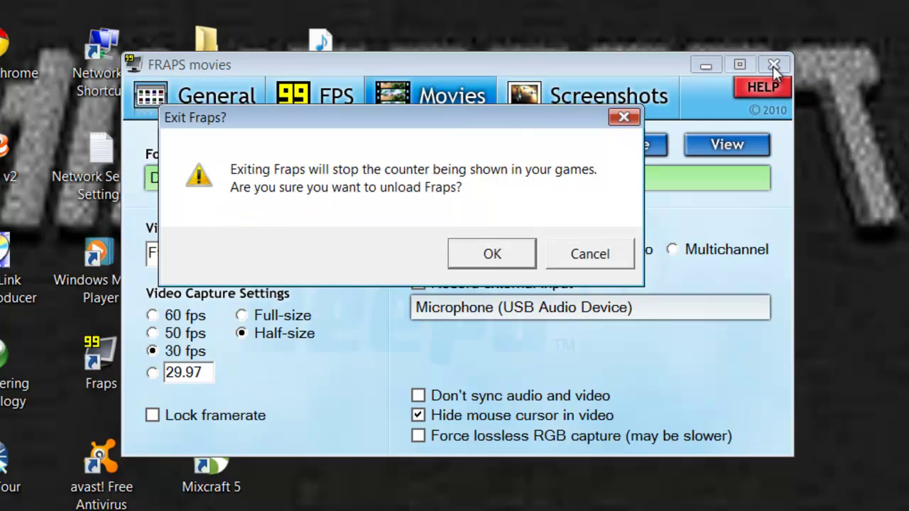
{"action": "left_click", "coordinate": [492, 254]}
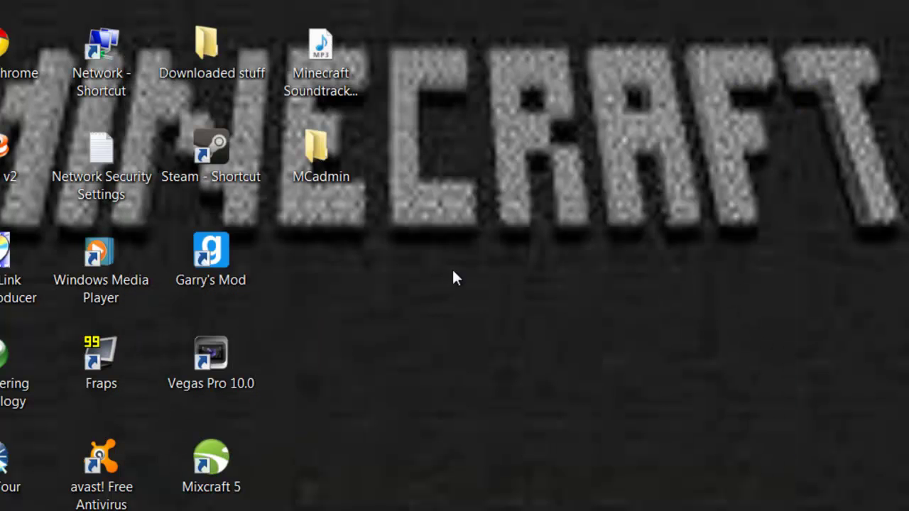
{"action": "double_click", "coordinate": [182, 357]}
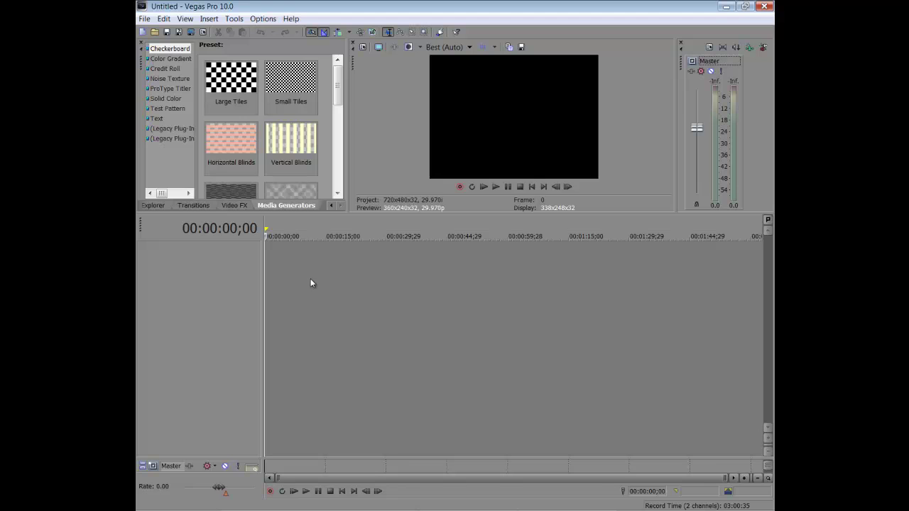
{"action": "left_click", "coordinate": [310, 277]}
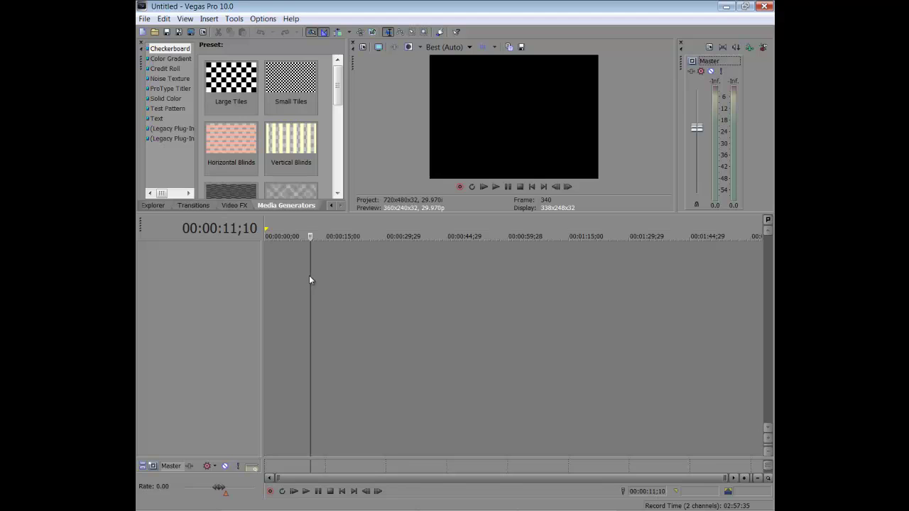
{"action": "left_click", "coordinate": [533, 187]}
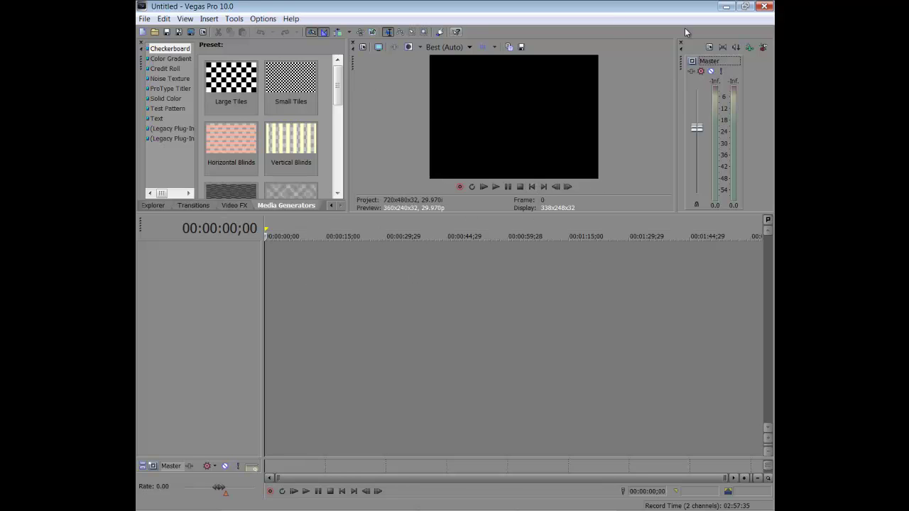
- Open the LPMC5 recording from the FRAPS folder on the Vegas Pro timeline
{"action": "left_click", "coordinate": [145, 18]}
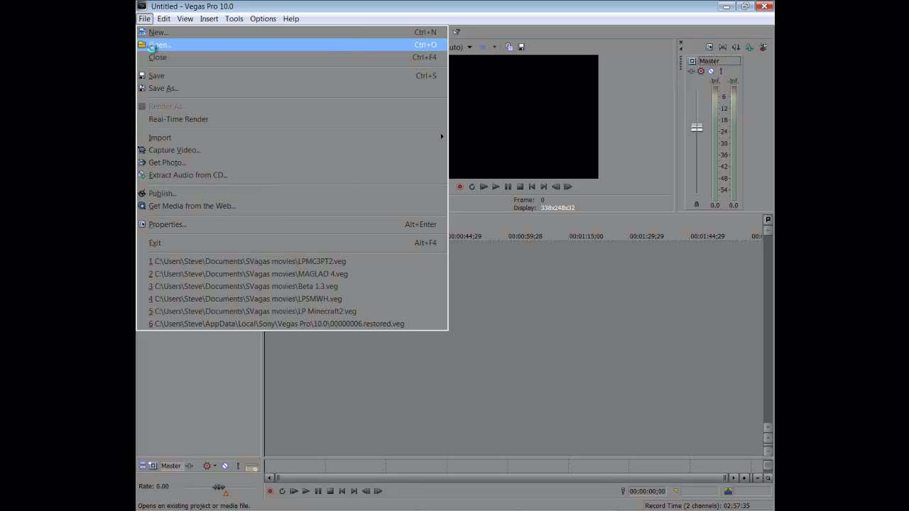
{"action": "left_click", "coordinate": [158, 45]}
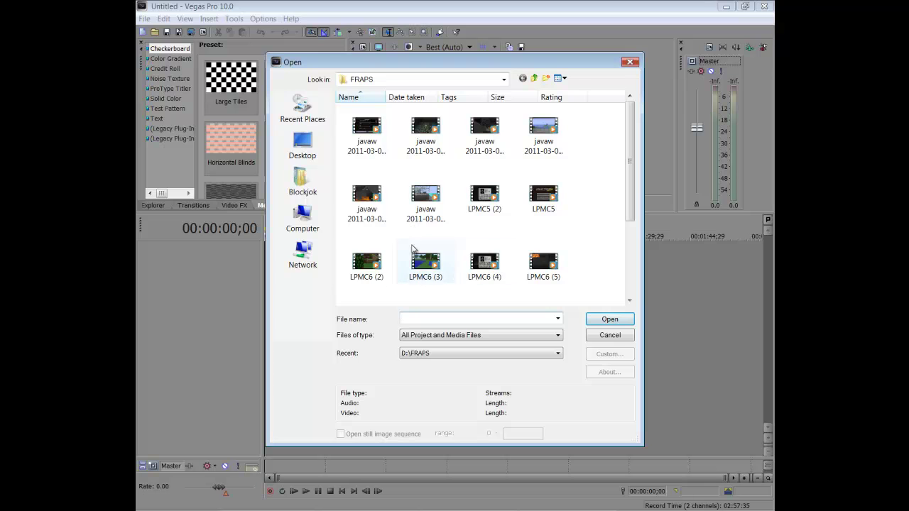
{"action": "mouse_move", "coordinate": [630, 164]}
{"action": "left_mouse_down"}
{"action": "mouse_move", "coordinate": [629, 208]}
{"action": "mouse_move", "coordinate": [629, 175]}
{"action": "left_mouse_up"}
{"action": "left_click", "coordinate": [544, 169]}
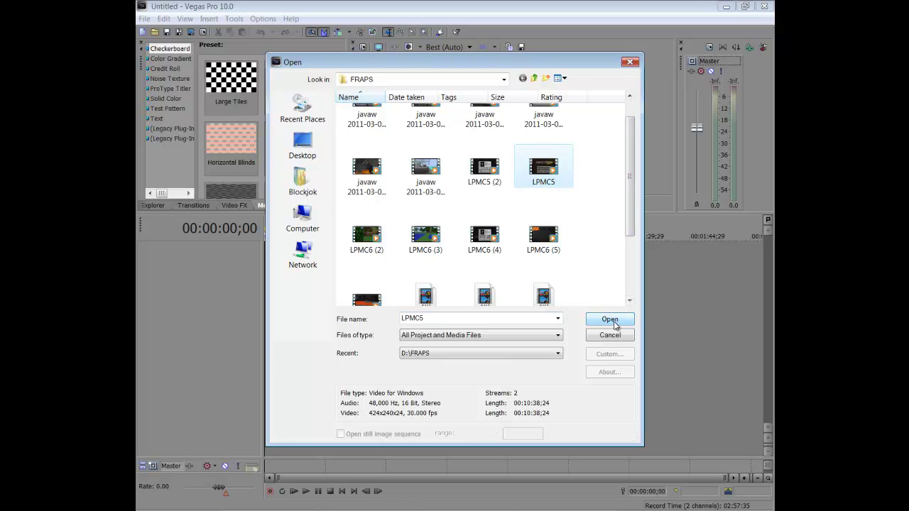
{"action": "left_click", "coordinate": [616, 322]}
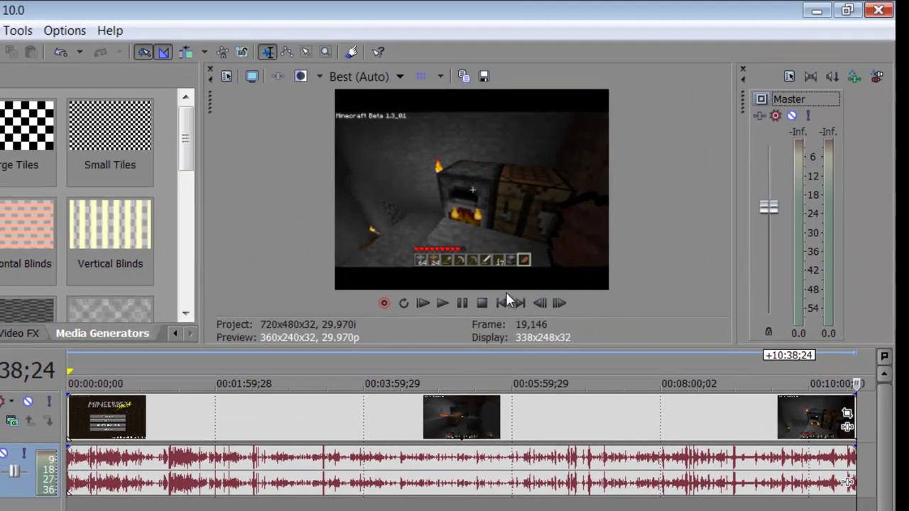
- Play the LPMC5 clip in the video preview from its beginning and pause it after a few seconds
{"action": "left_click", "coordinate": [478, 90]}
{"action": "left_click", "coordinate": [449, 301]}
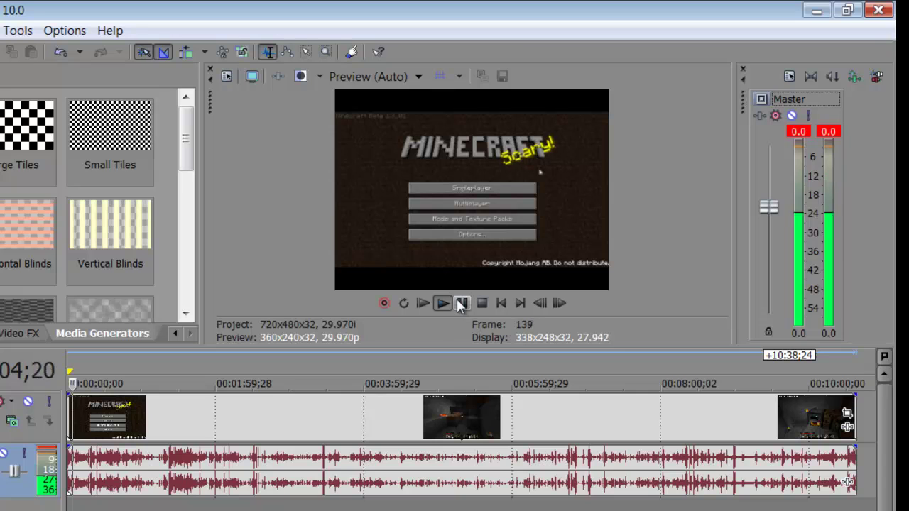
{"action": "left_click", "coordinate": [460, 303]}
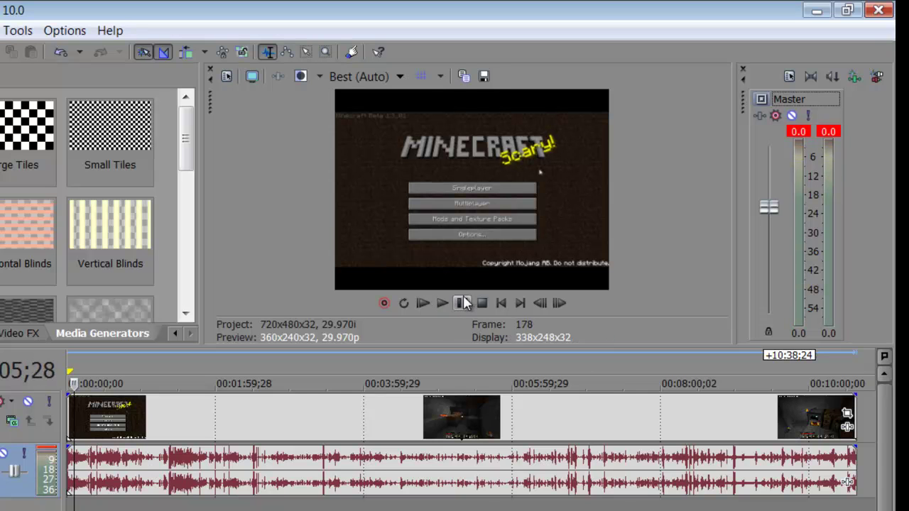
- Return the timeline cursor to the project start, with Camtasia Studio minimised, and play the first seconds of the LPMC5 clip
{"action": "left_click", "coordinate": [501, 303]}
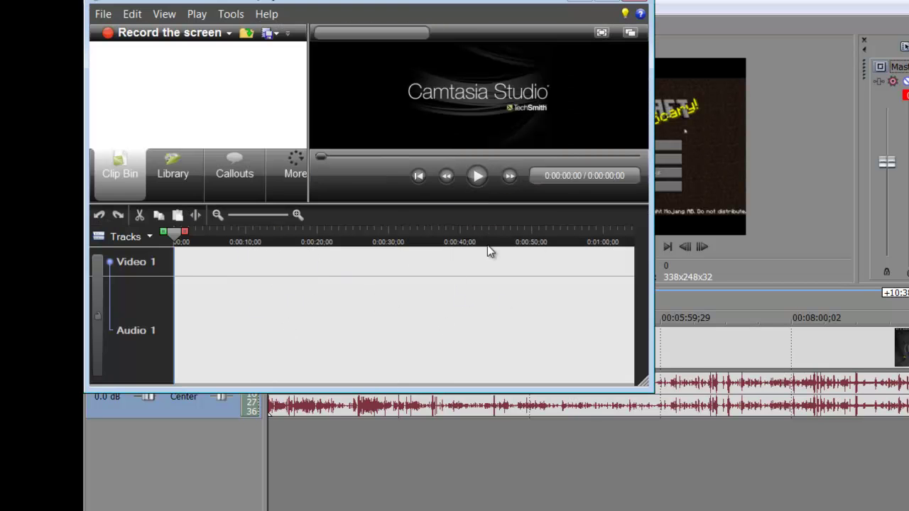
{"action": "left_click", "coordinate": [587, 2]}
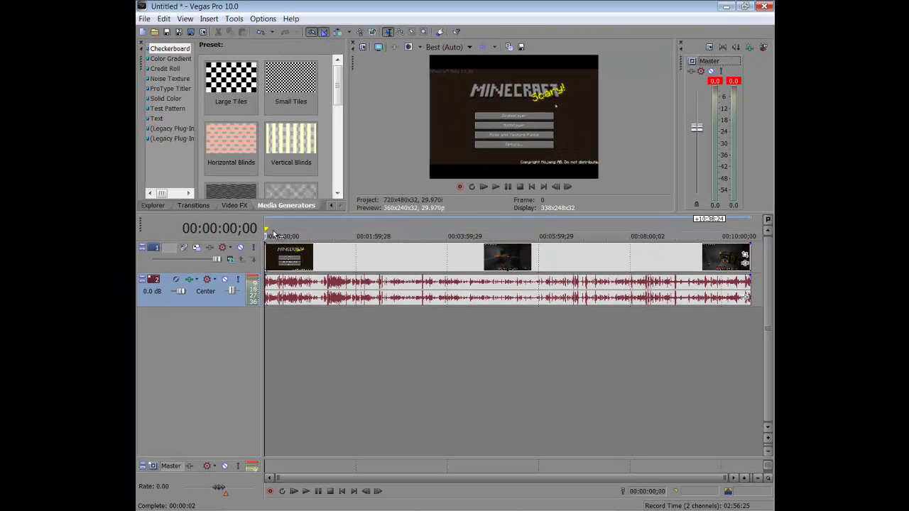
{"action": "left_click", "coordinate": [495, 187]}
{"action": "left_click", "coordinate": [287, 248]}
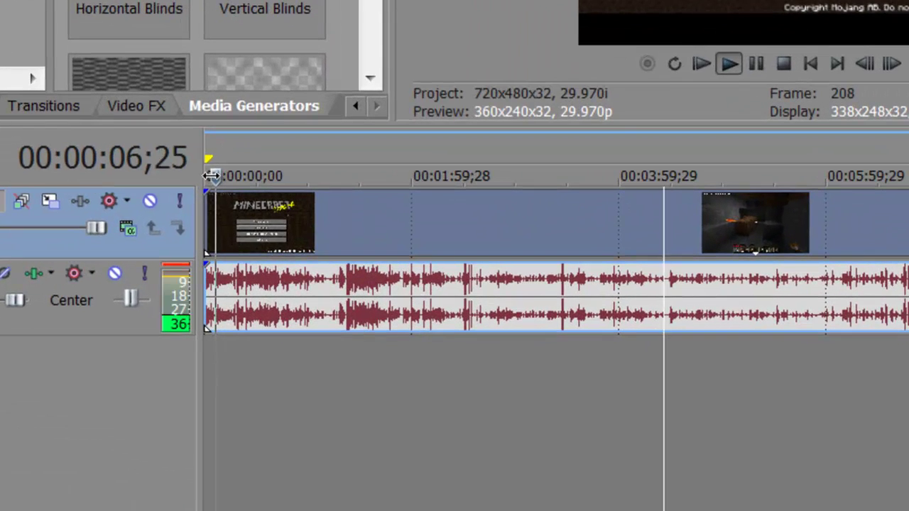
{"action": "key", "text": "space"}
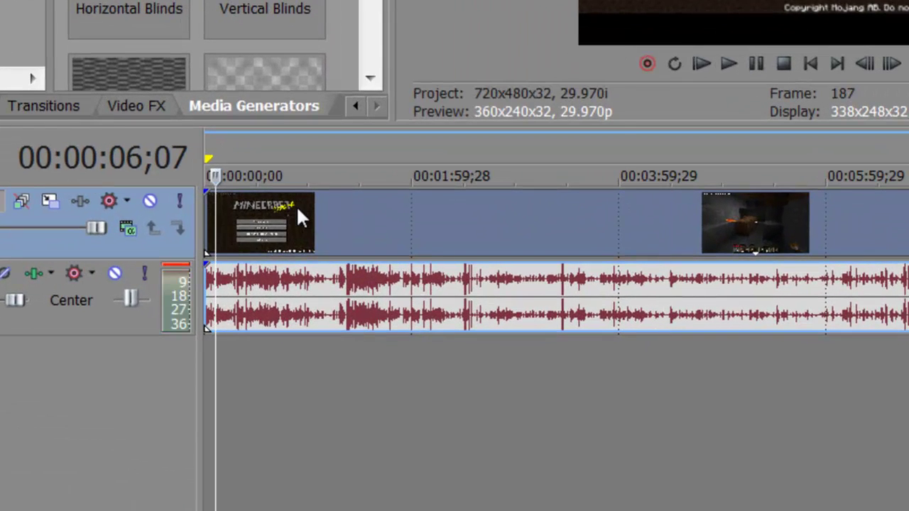
- Reverse the audio event of the LPMC5 clip on the timeline
{"action": "right_click", "coordinate": [298, 207]}
{"action": "right_click", "coordinate": [206, 252]}
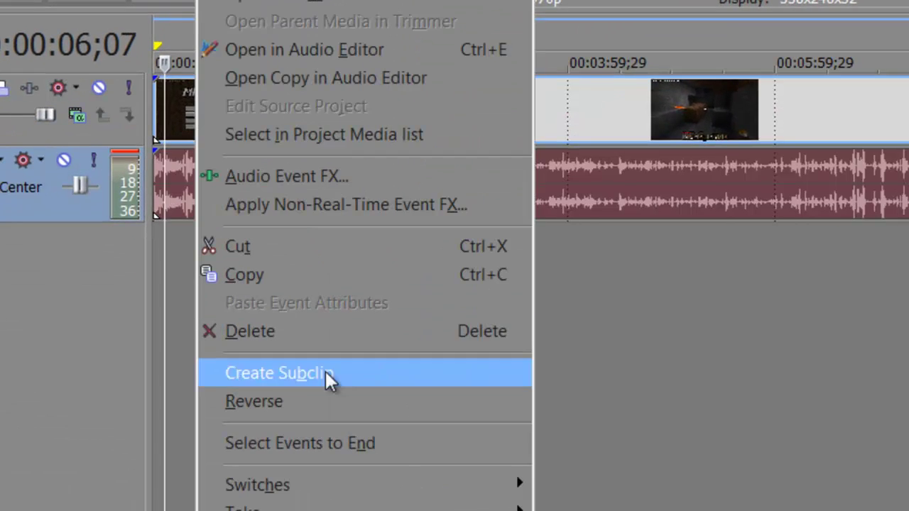
{"action": "left_click", "coordinate": [304, 403]}
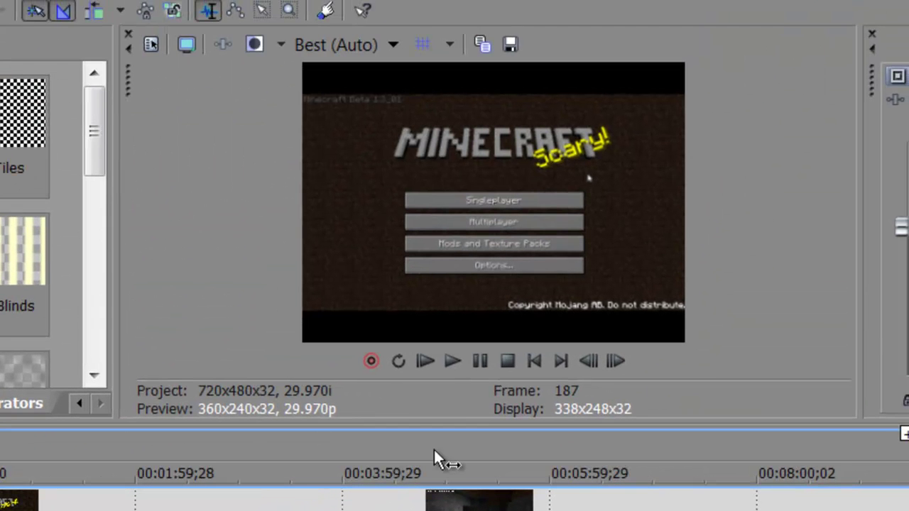
- Play the clip with its reversed audio near its beginning and near its end, and stop the playback
{"action": "left_click", "coordinate": [473, 362]}
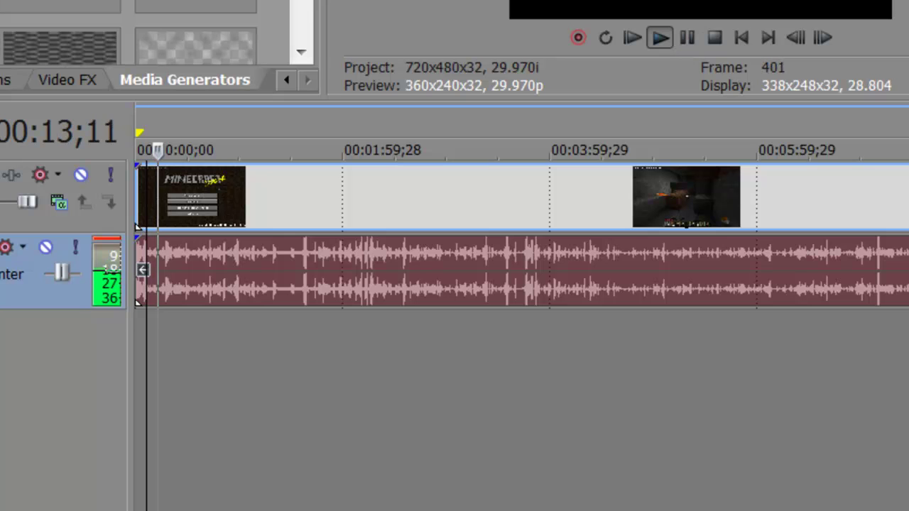
{"action": "key", "text": "ctrl+a"}
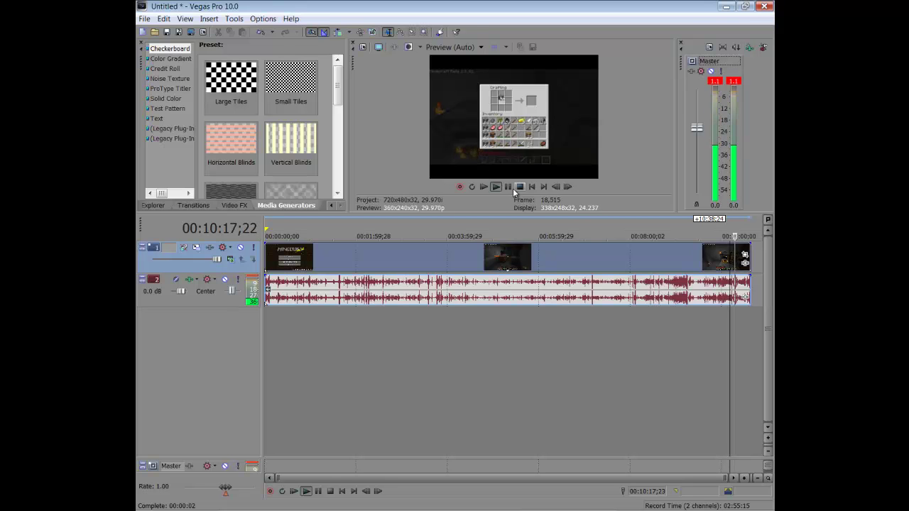
{"action": "left_click", "coordinate": [516, 189]}
- Close Vegas Pro 10.0 without saving the untitled project, and switch to Camtasia Studio
{"action": "left_click", "coordinate": [764, 7]}
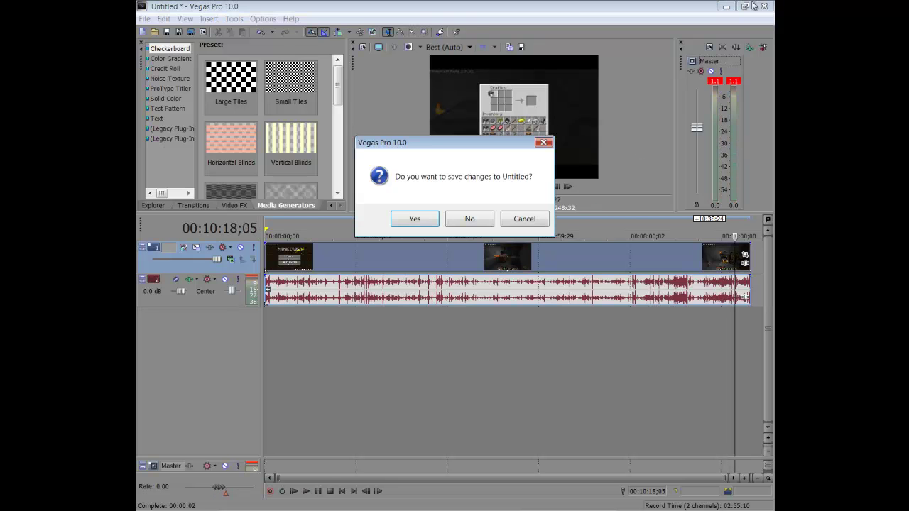
{"action": "left_click", "coordinate": [469, 216]}
{"action": "left_click", "coordinate": [369, 502]}
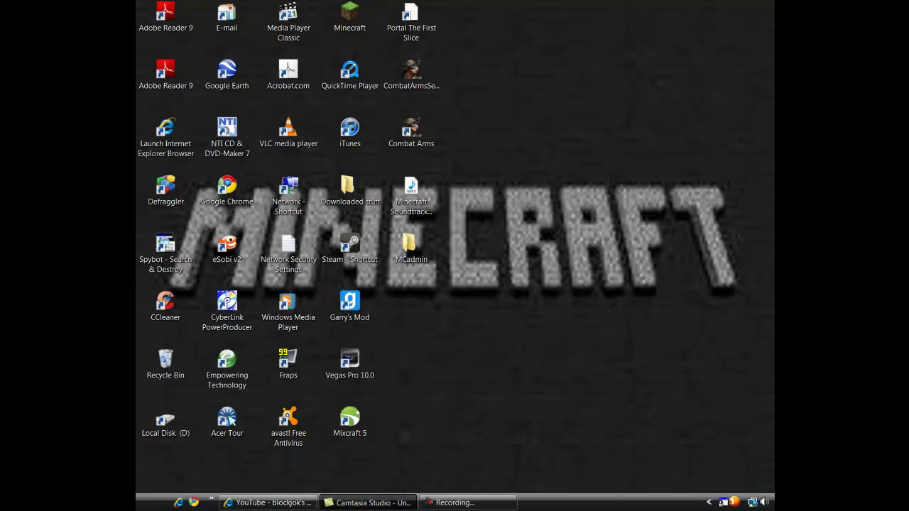